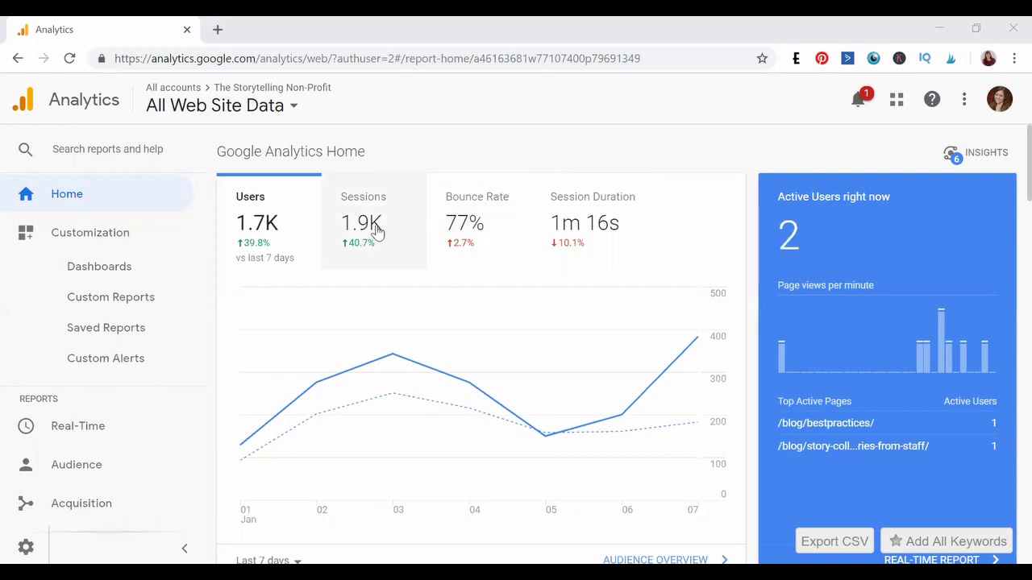
Create a custom dashboard from the blank canvas, named "Comms Metrics at a Glance"
click(99, 271)
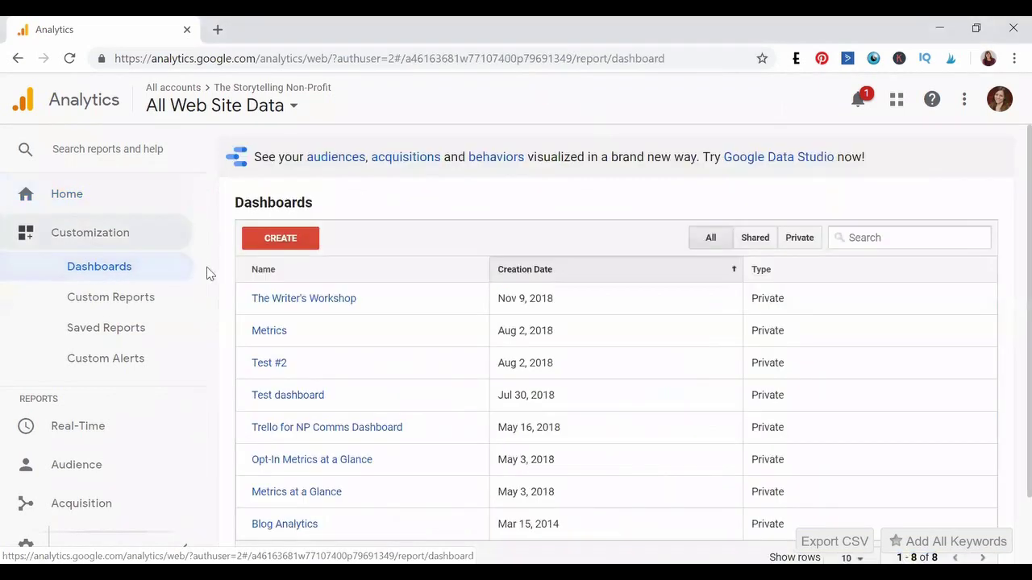
click(305, 242)
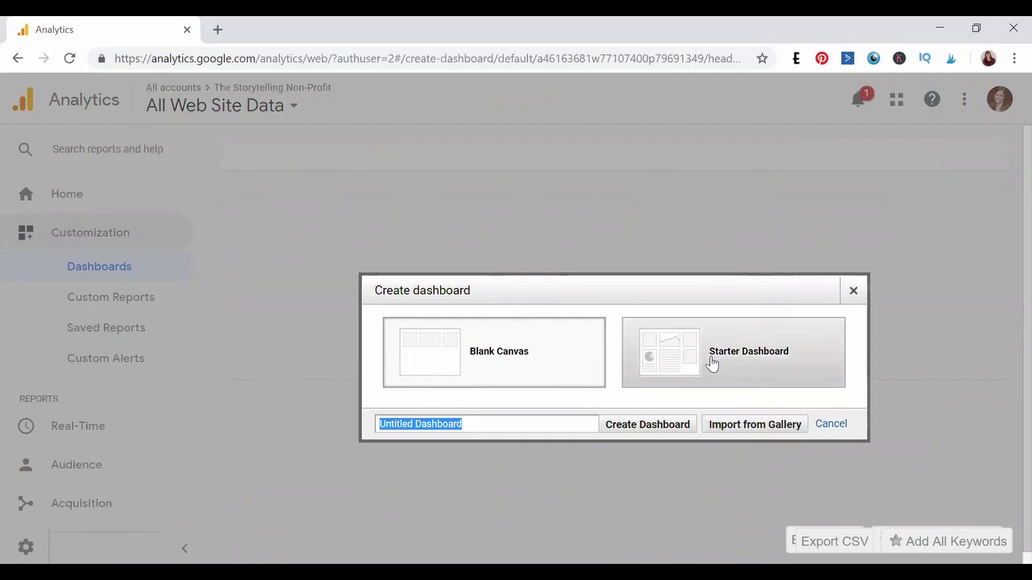
click(564, 427)
triple_click(563, 426)
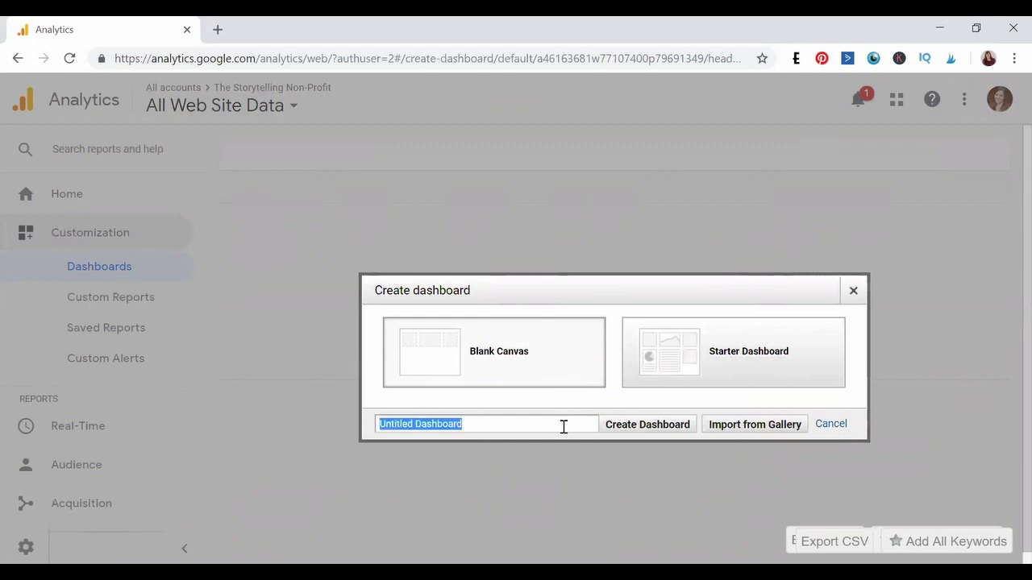
text(Metrc)
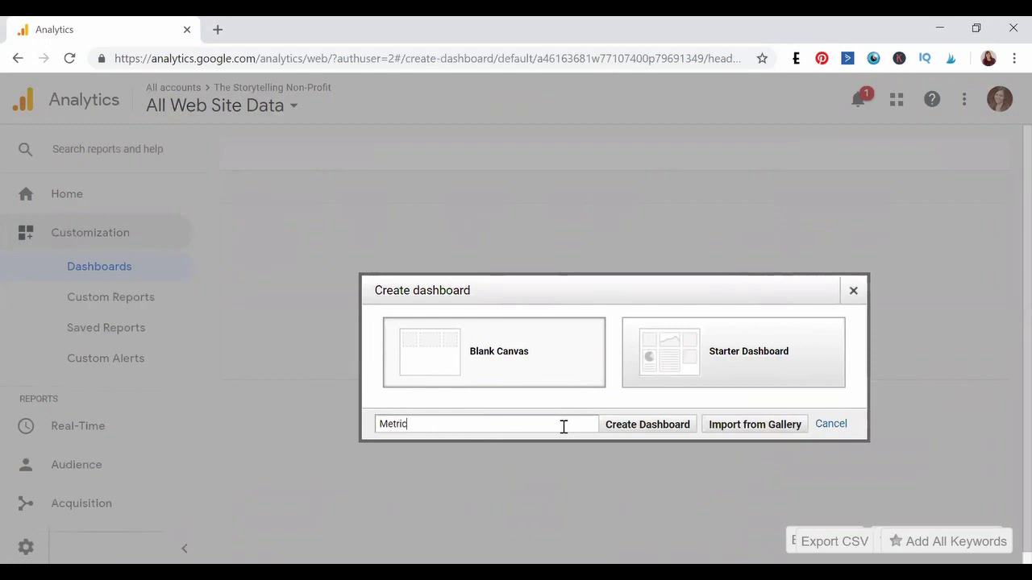
key(BackSpace)
key(BackSpace)
key(BackSpace)
key(BackSpace)
key(BackSpace)
text(Comms Metrics )
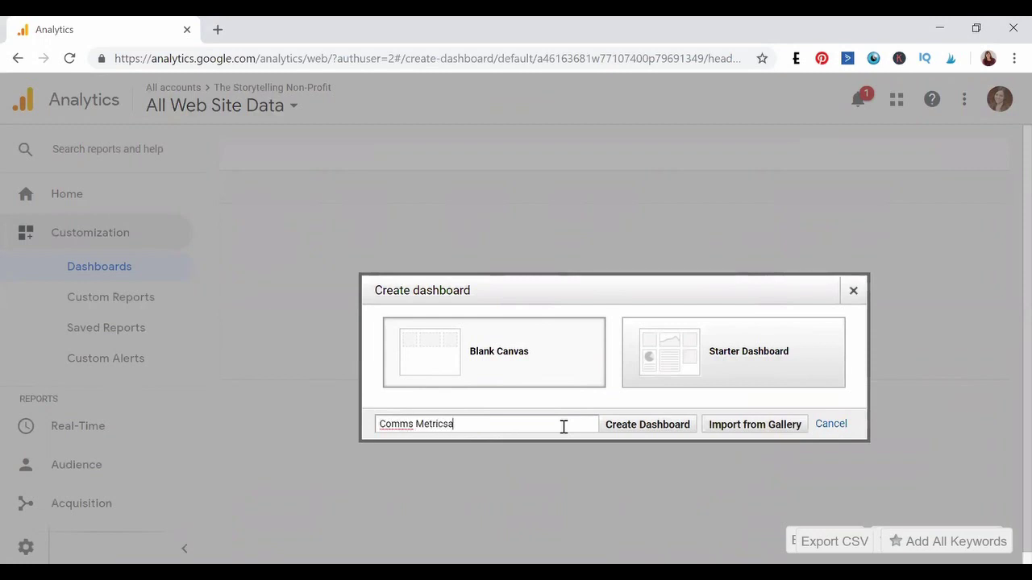
text(at a Glance)
click(625, 425)
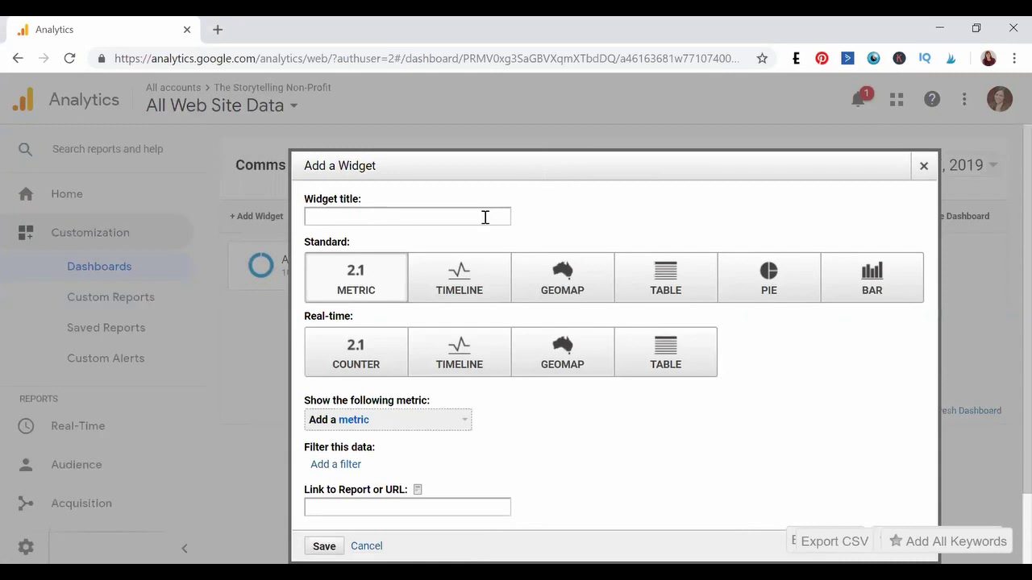
Title the new standard metric widget "Total Website Visits"
scroll(479, 219, down, 1)
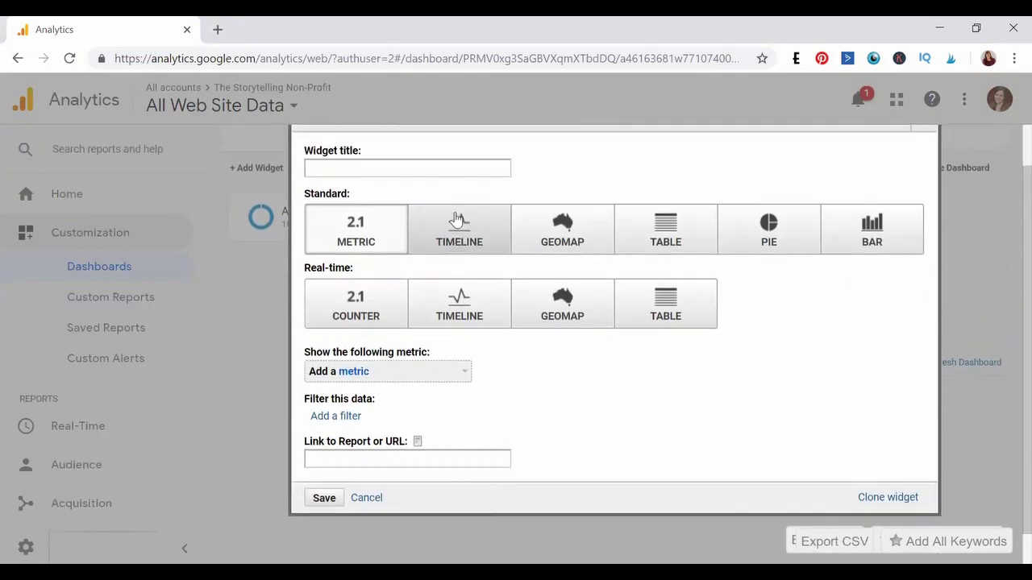
scroll(454, 219, up, 1)
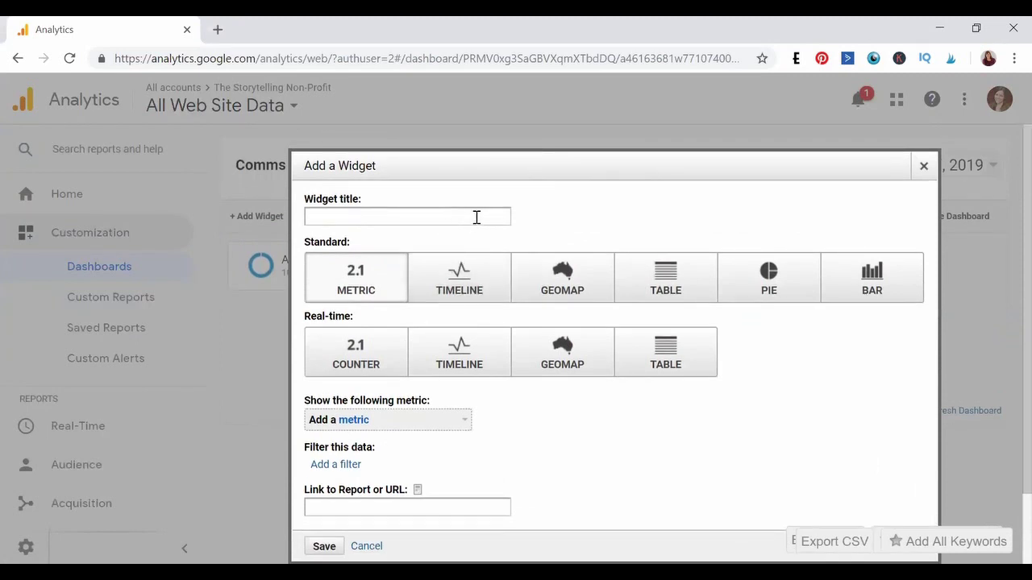
click(475, 218)
text(Total Website Visits)
Set the Total Website Visits widget to show the Sessions metric and save it to the dashboard
scroll(361, 300, down, 1)
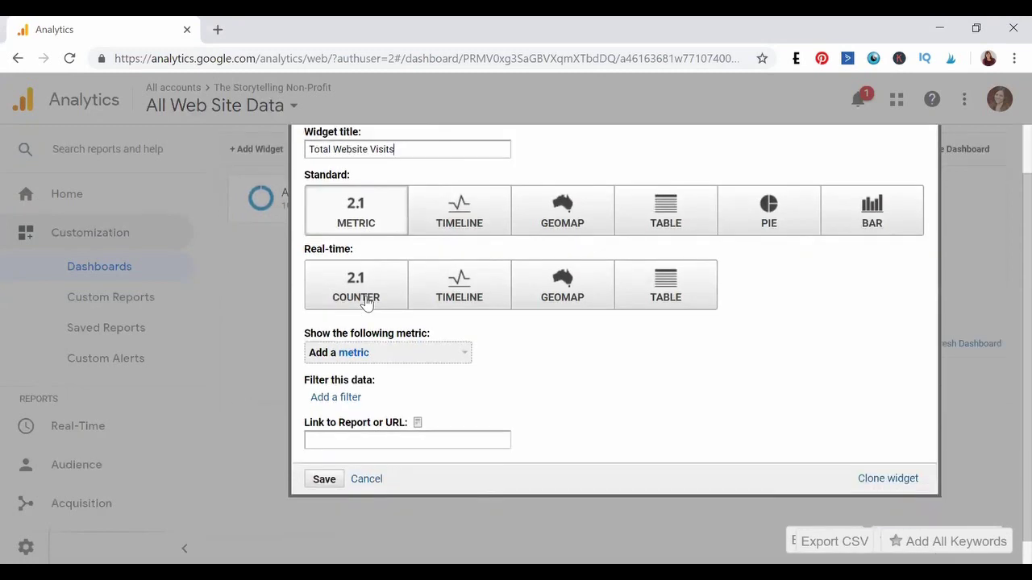
click(452, 348)
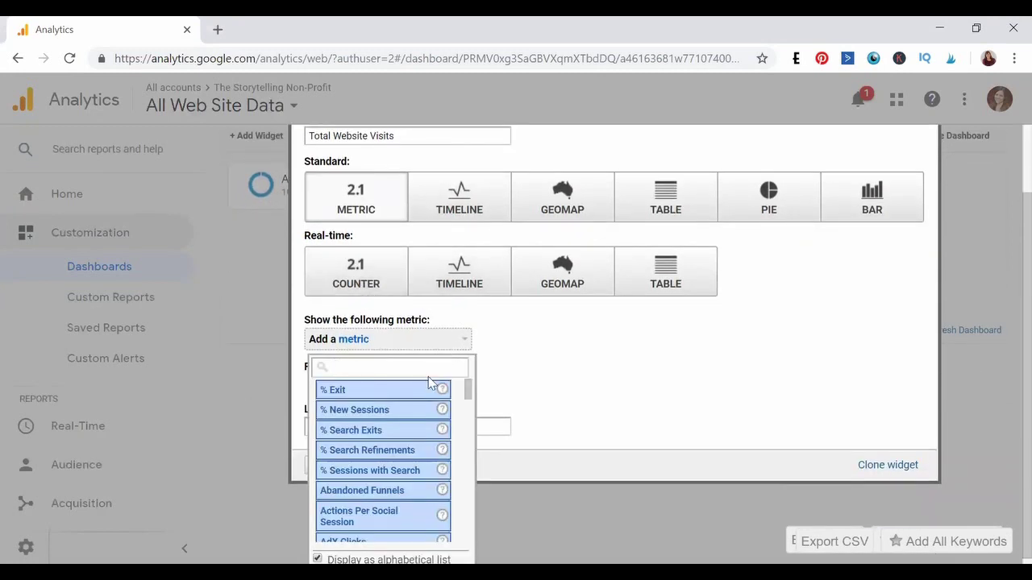
text(Sessions)
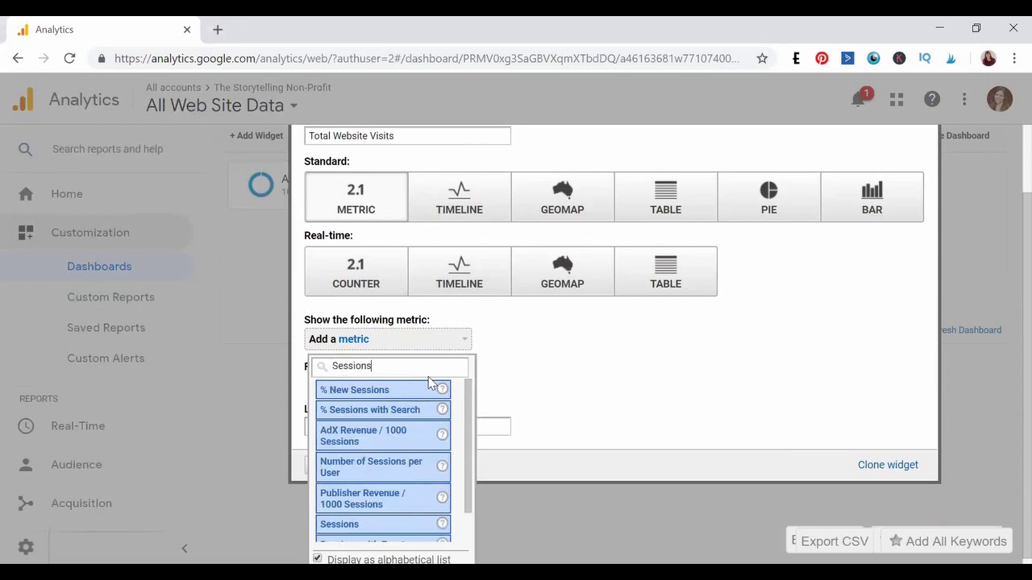
scroll(387, 427, down, 2)
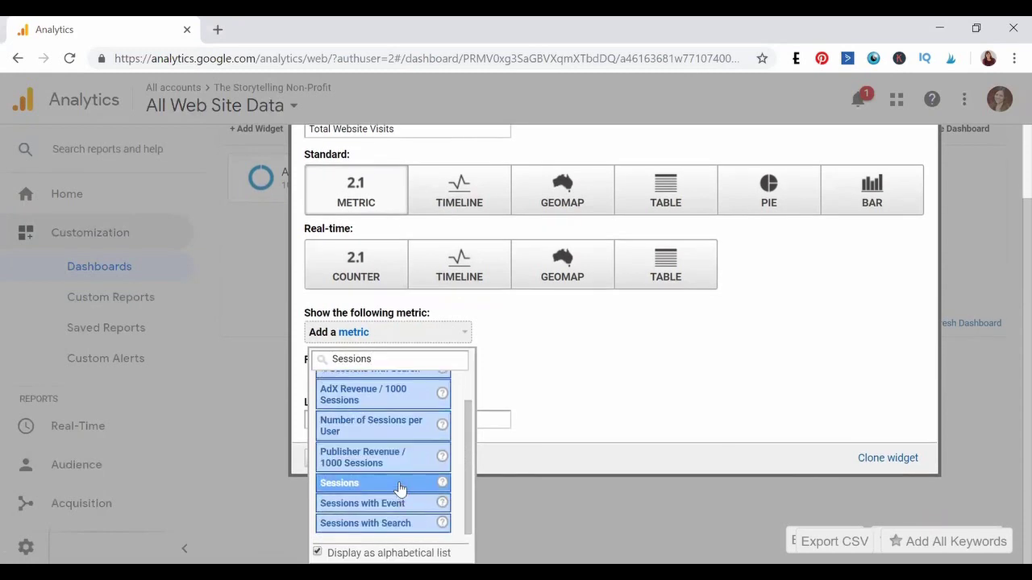
click(397, 484)
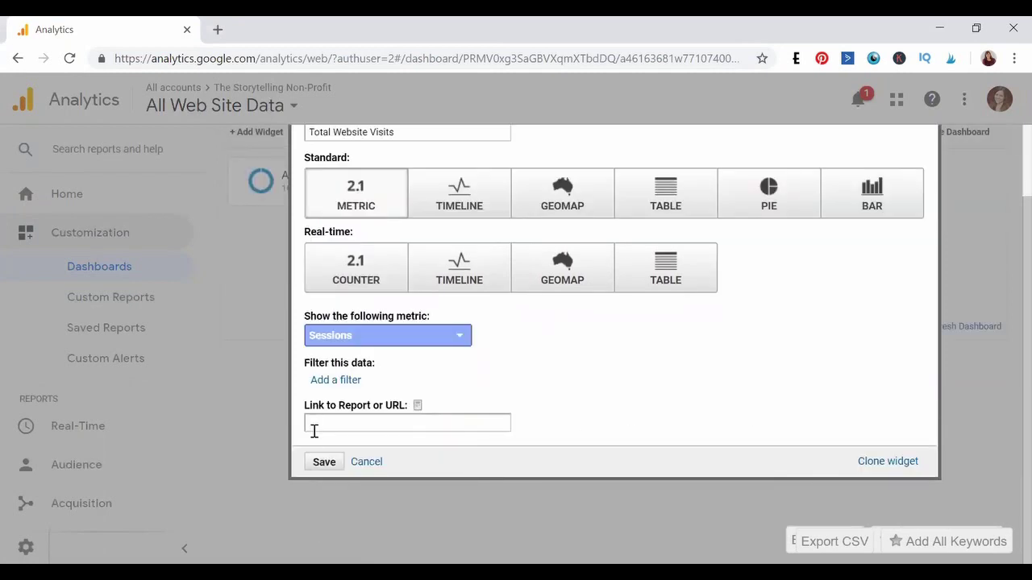
click(325, 462)
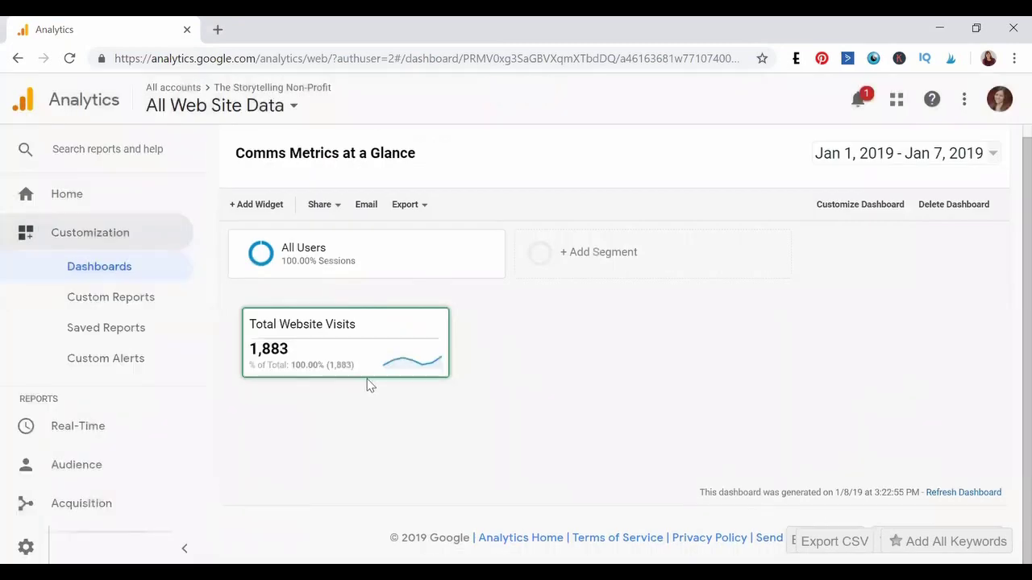
Set the dashboard's date range to Dec 1, 2018 through Dec 31, 2018 and apply it
mouse_move(438, 369)
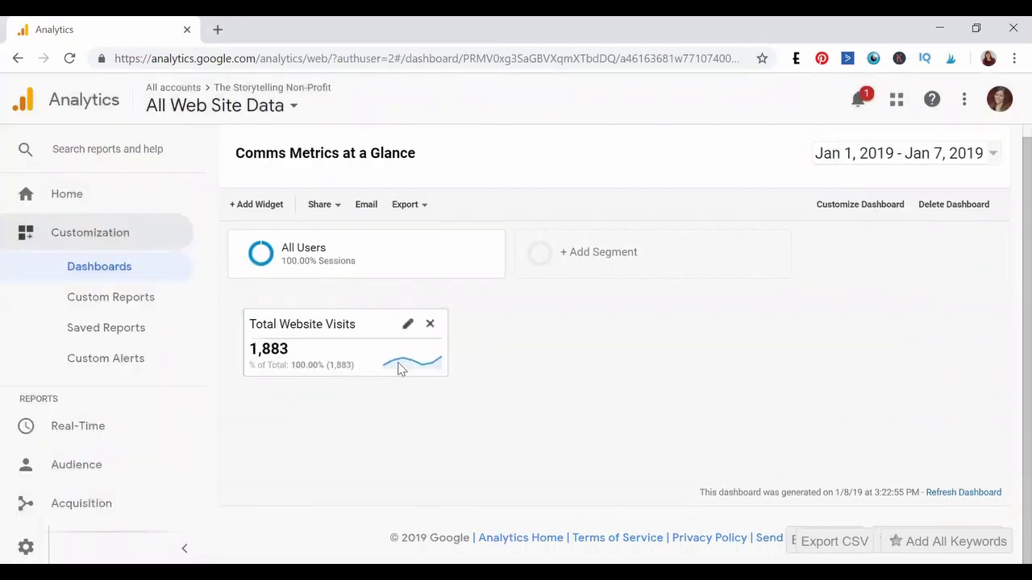
click(879, 163)
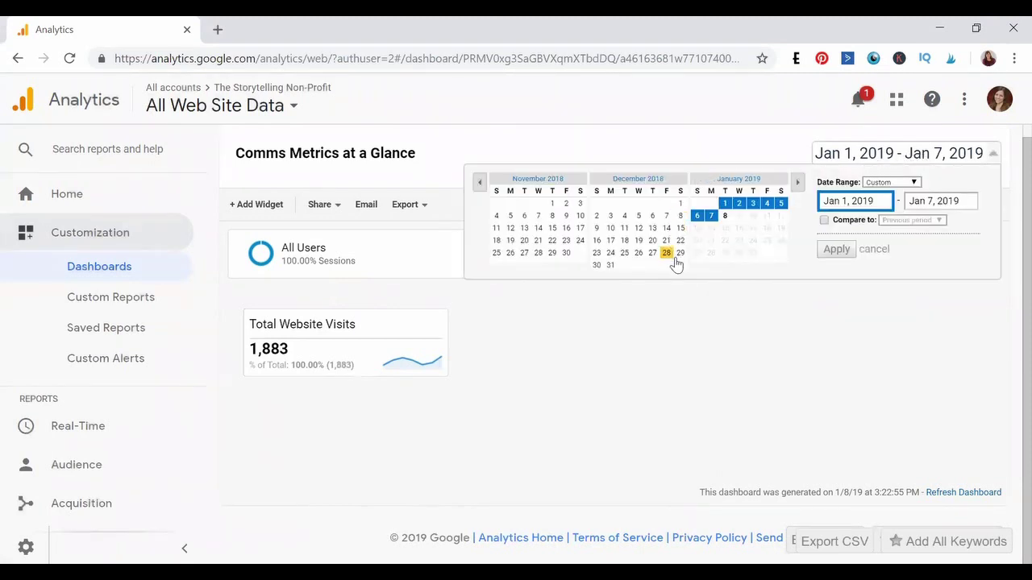
click(680, 203)
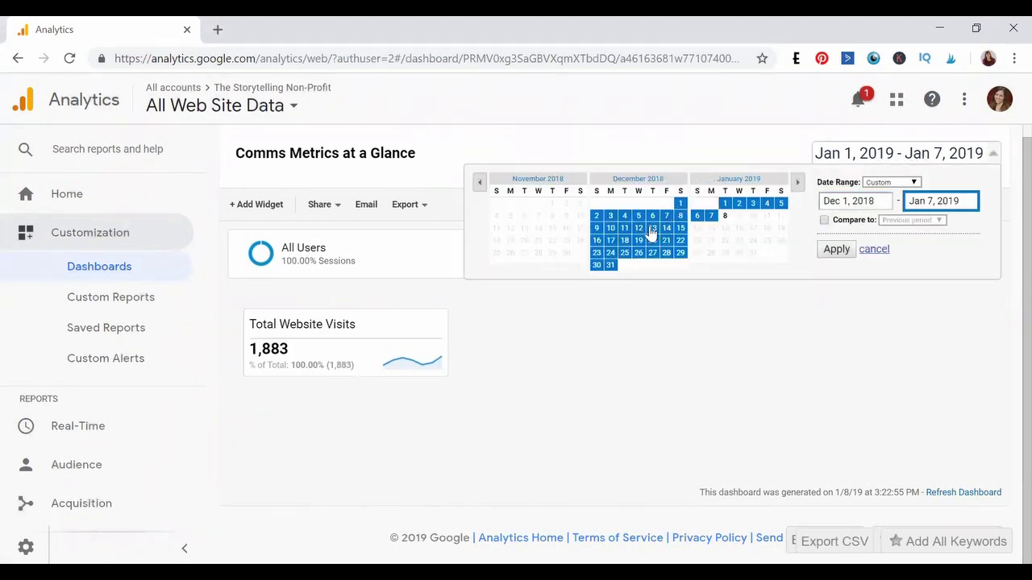
click(610, 264)
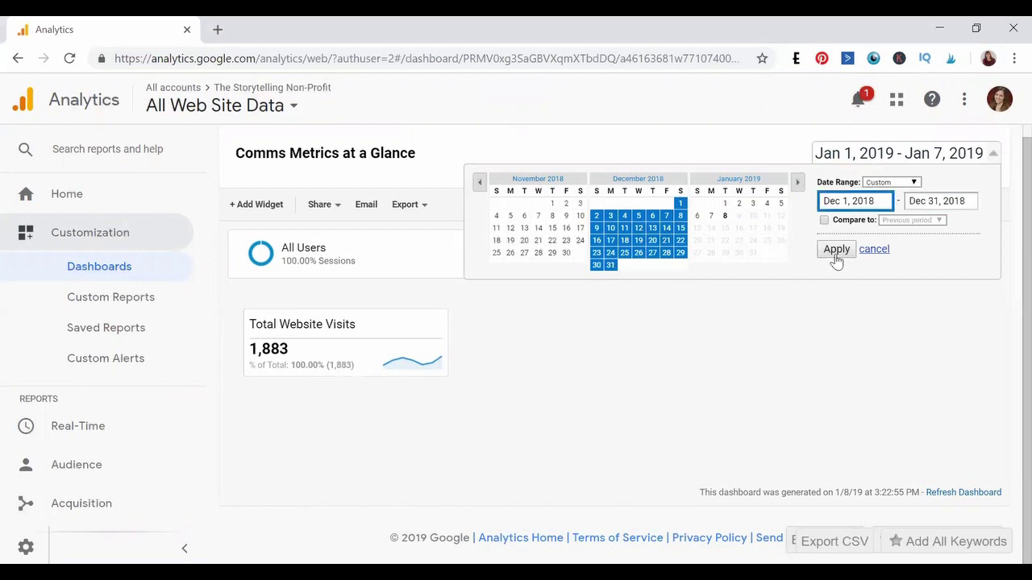
click(836, 251)
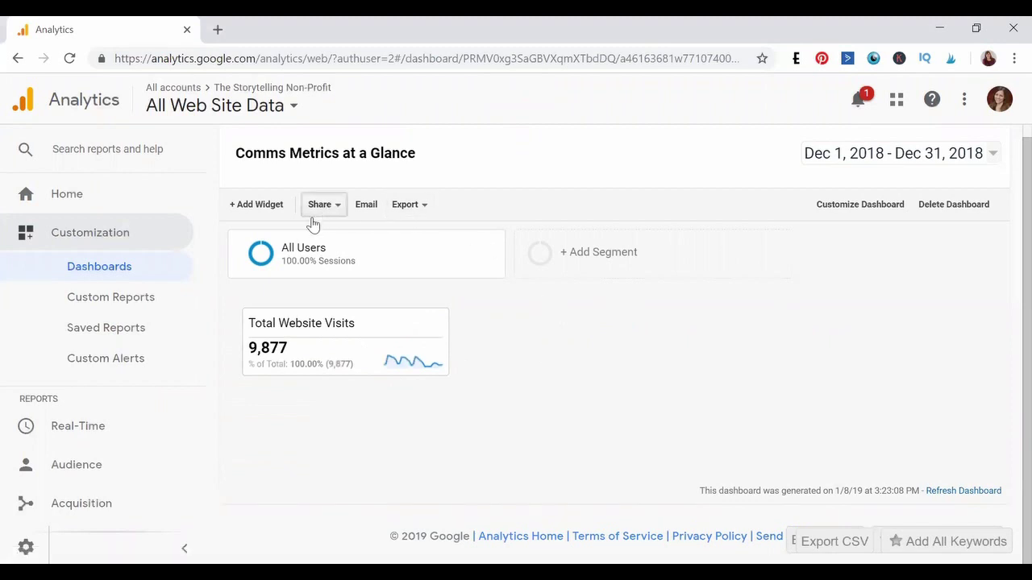
Start another standard metric widget on the dashboard and title it "Unique Website Visitors"
click(256, 206)
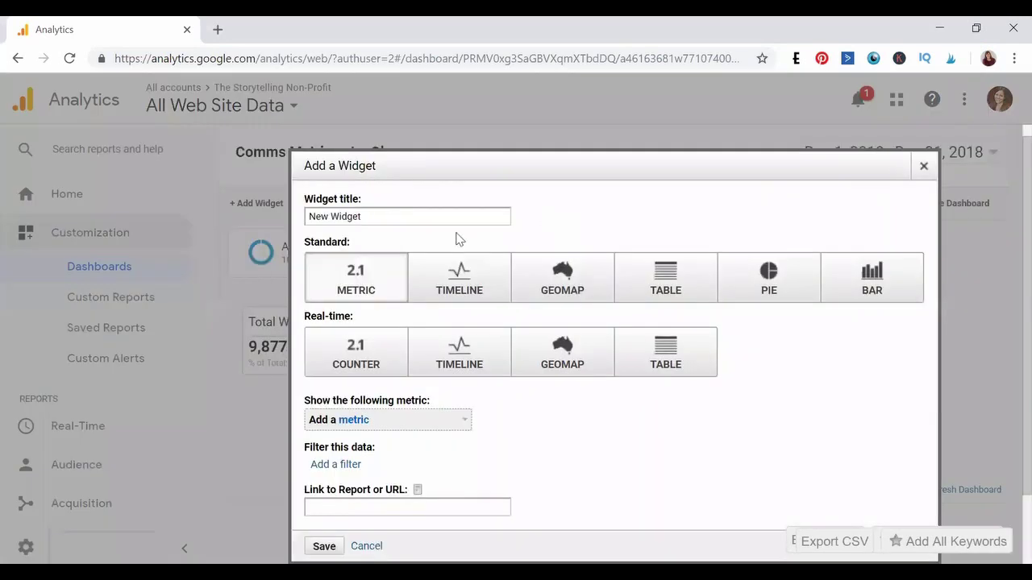
drag(398, 215, 310, 219)
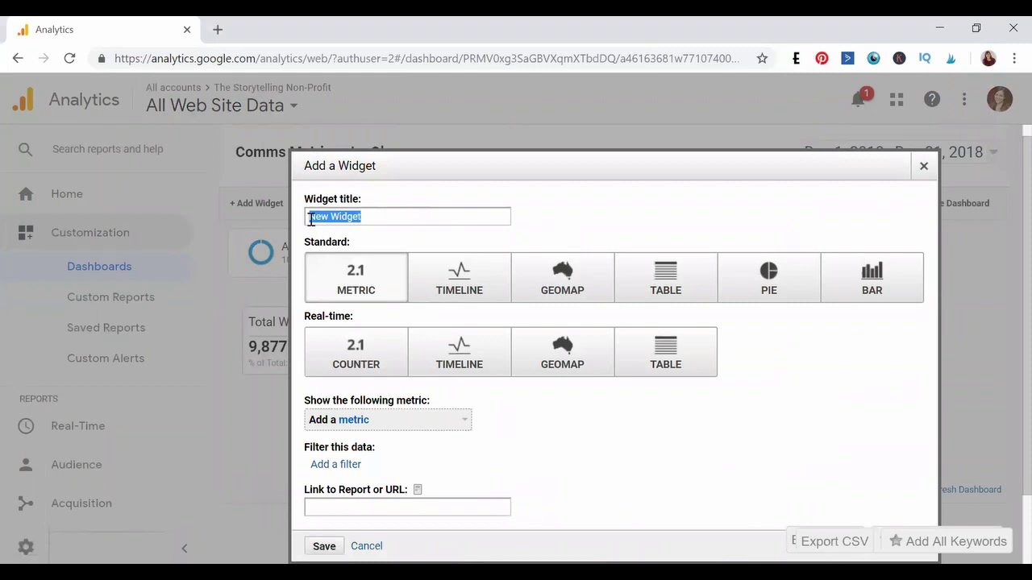
text(Uniqu)
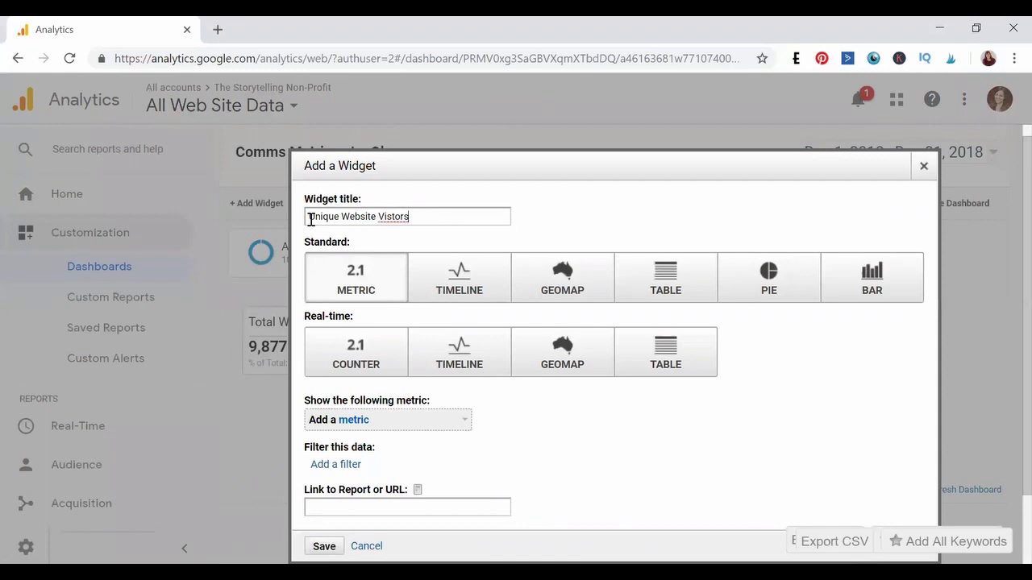
key(BackSpace)
key(BackSpace)
key(BackSpace)
key(BackSpace)
Set the Unique Website Visitors widget to show the Users metric and save it to the dashboard
scroll(355, 298, down, 1)
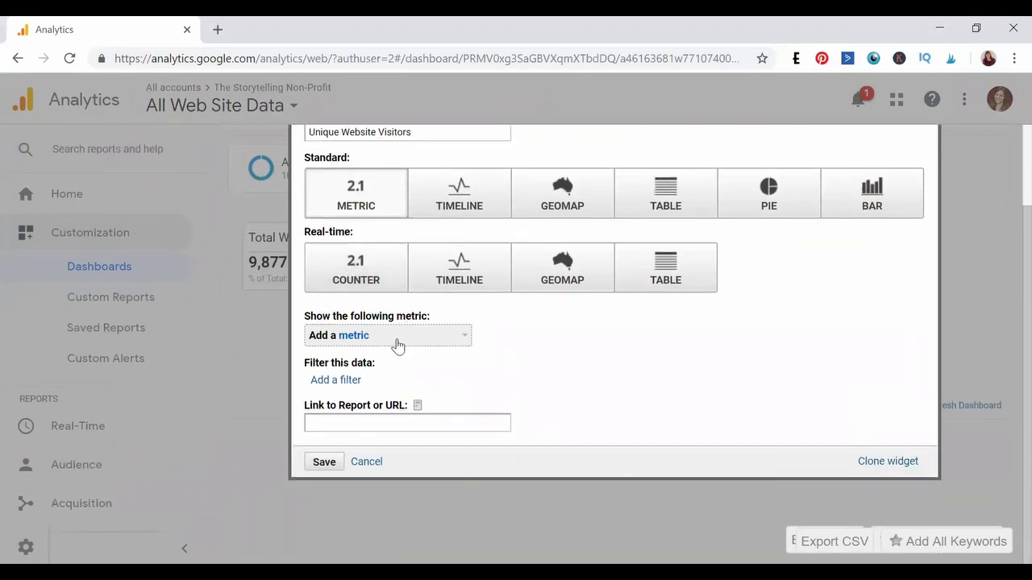
click(397, 345)
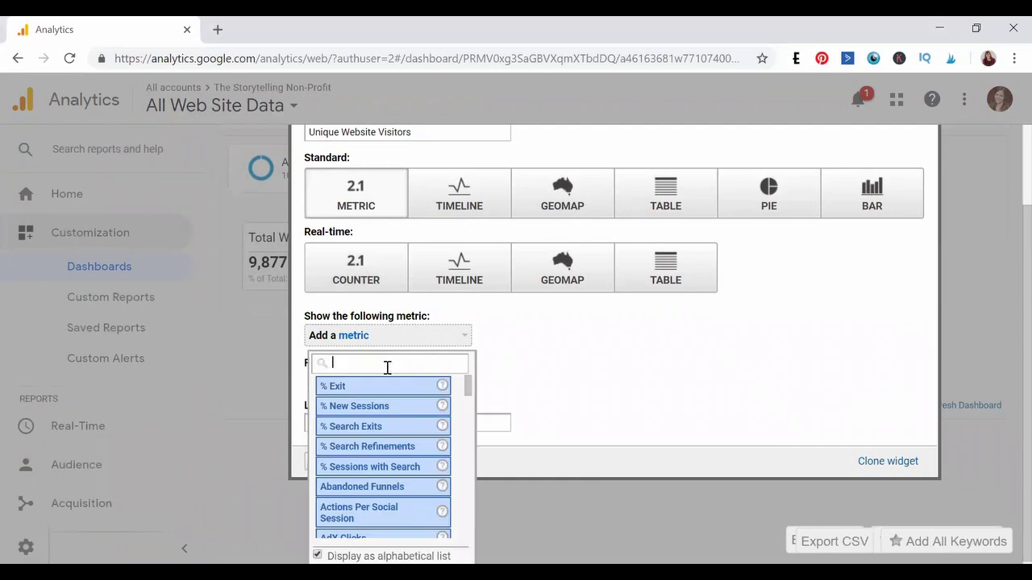
text(Users)
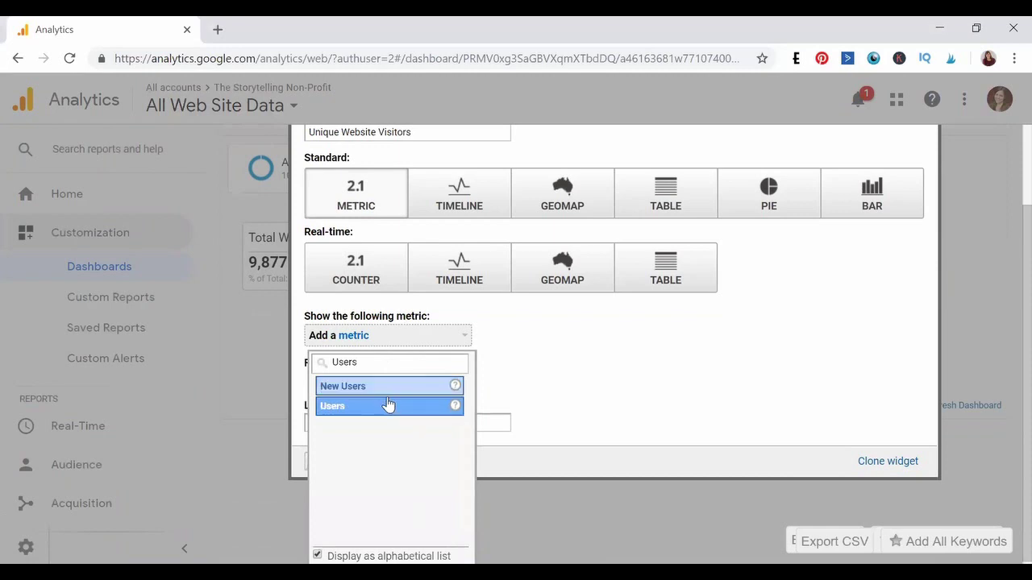
click(387, 405)
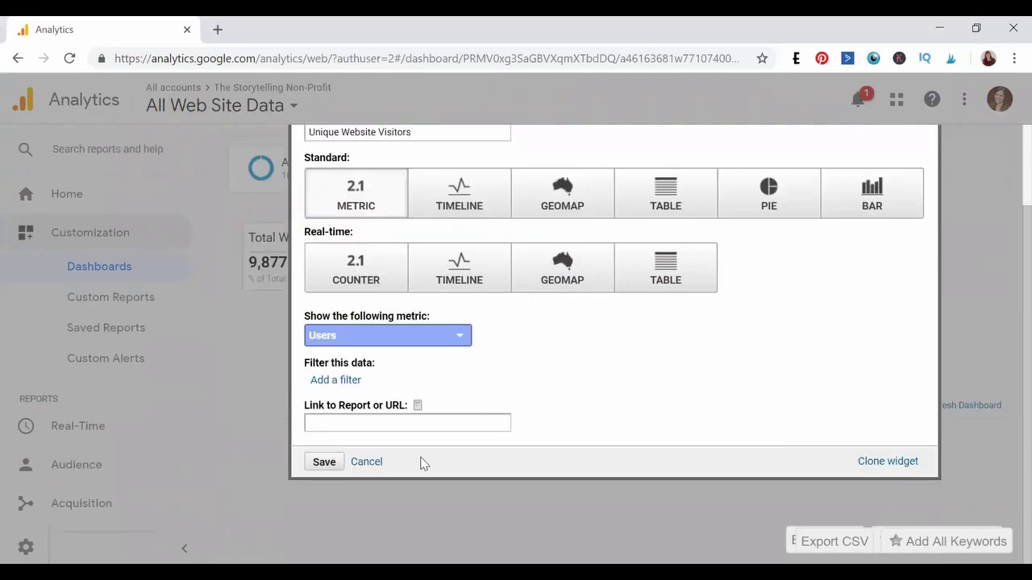
click(331, 466)
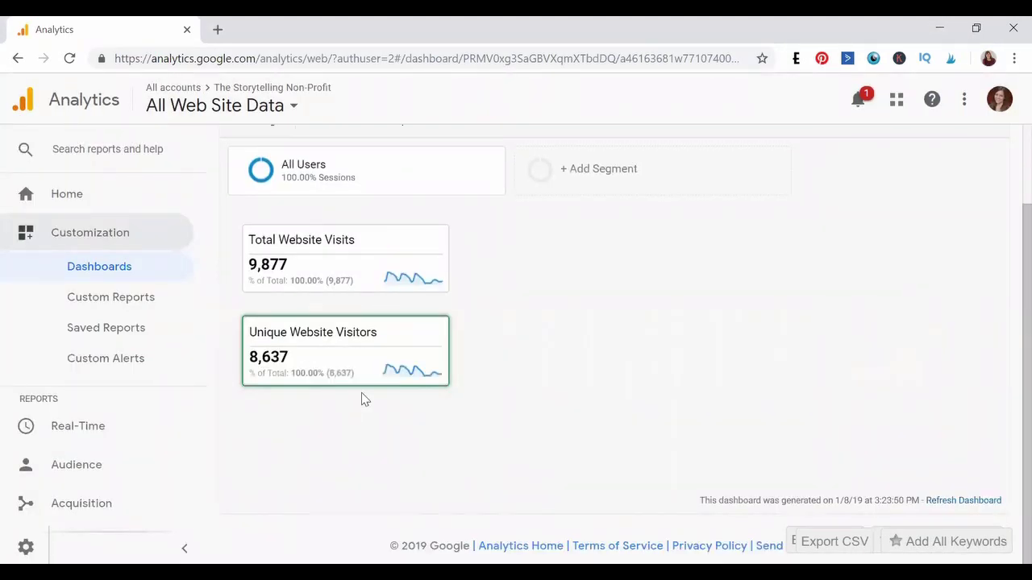
Start a new standard table widget on the dashboard and title it "Traffic Source"
scroll(363, 354, up, 2)
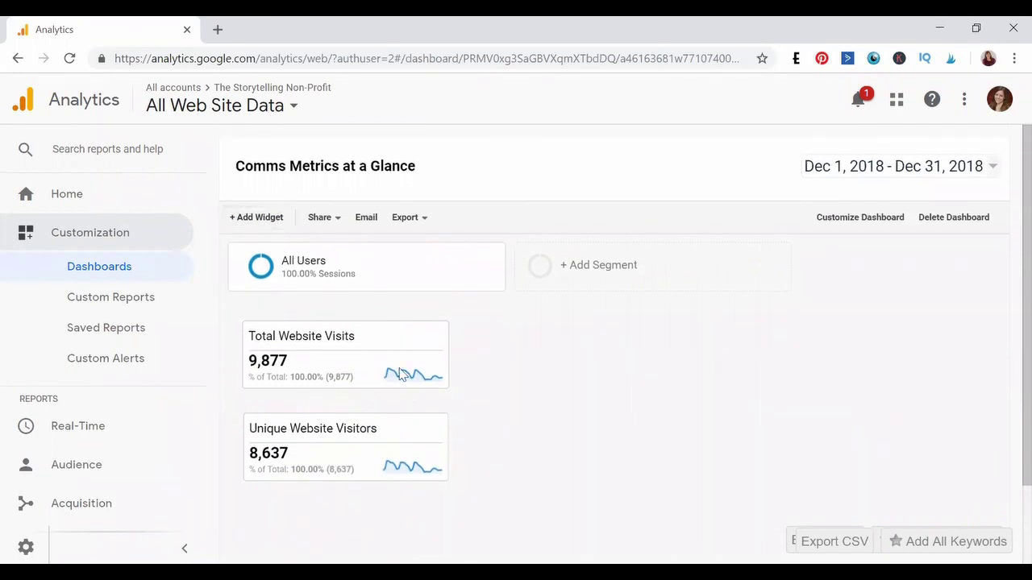
click(253, 224)
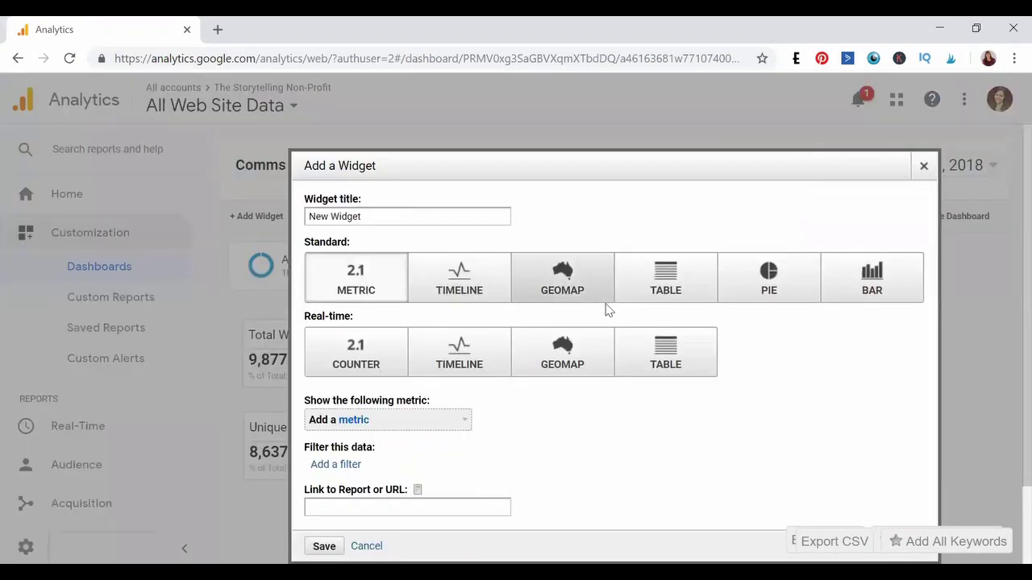
click(668, 290)
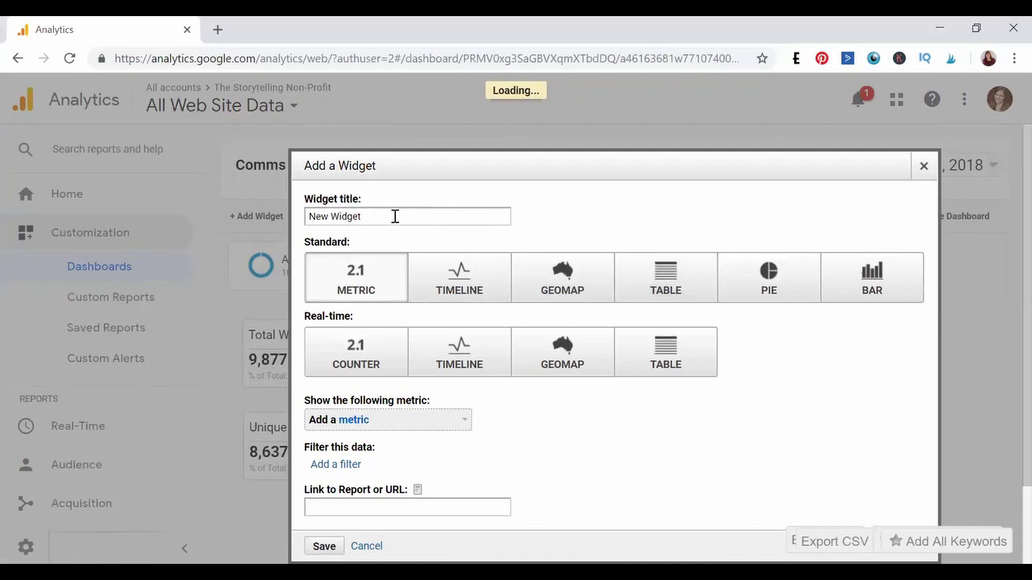
drag(395, 216, 300, 220)
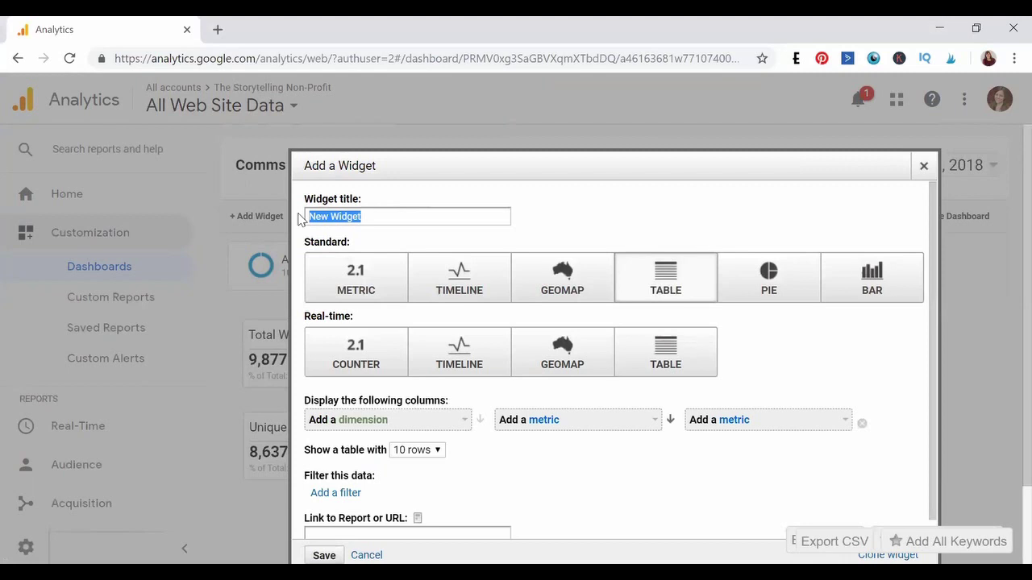
text(Traffic Source)
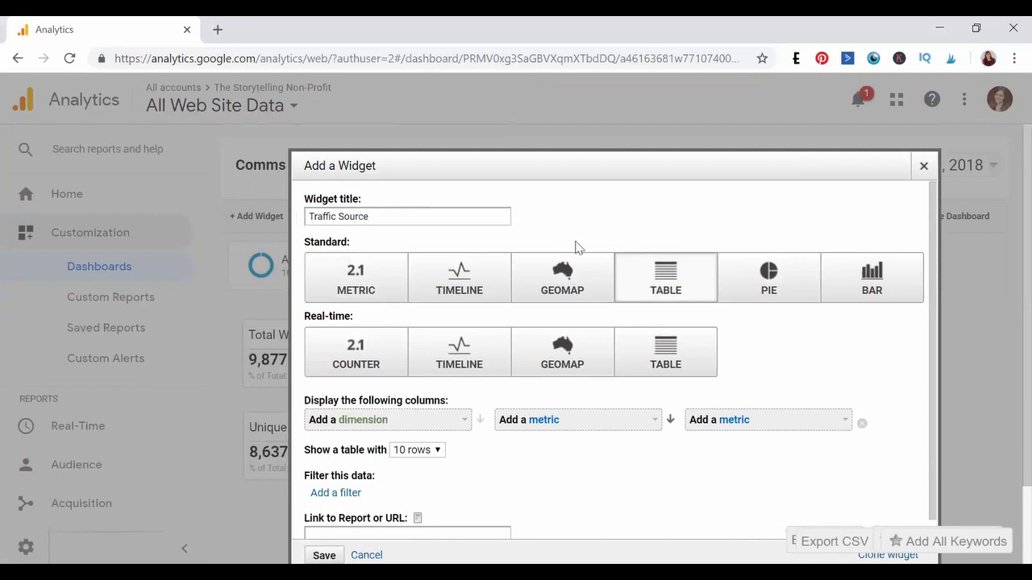
click(664, 284)
Set the first column of the Traffic Source table widget to the Source dimension
scroll(665, 284, down, 1)
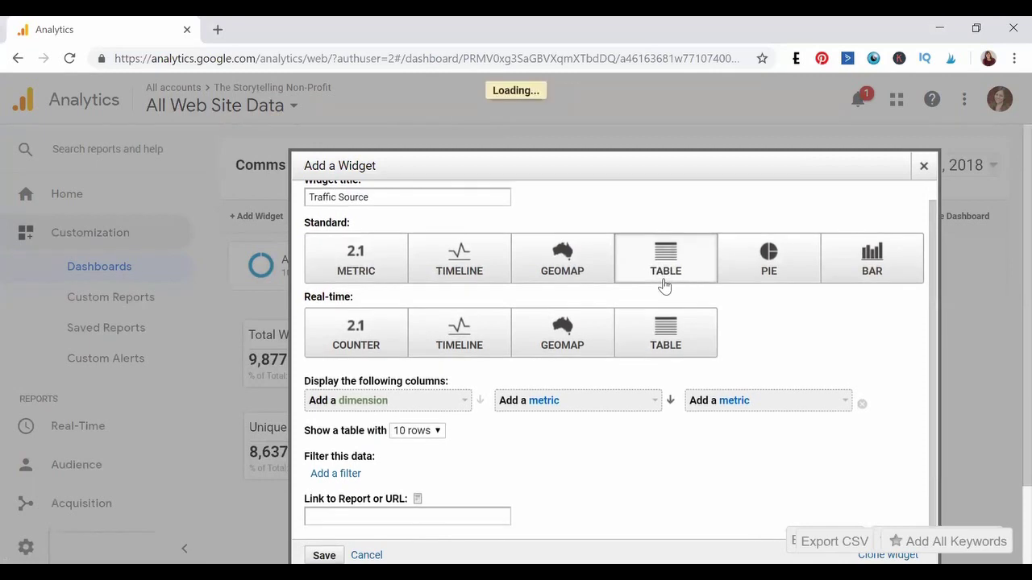
click(446, 420)
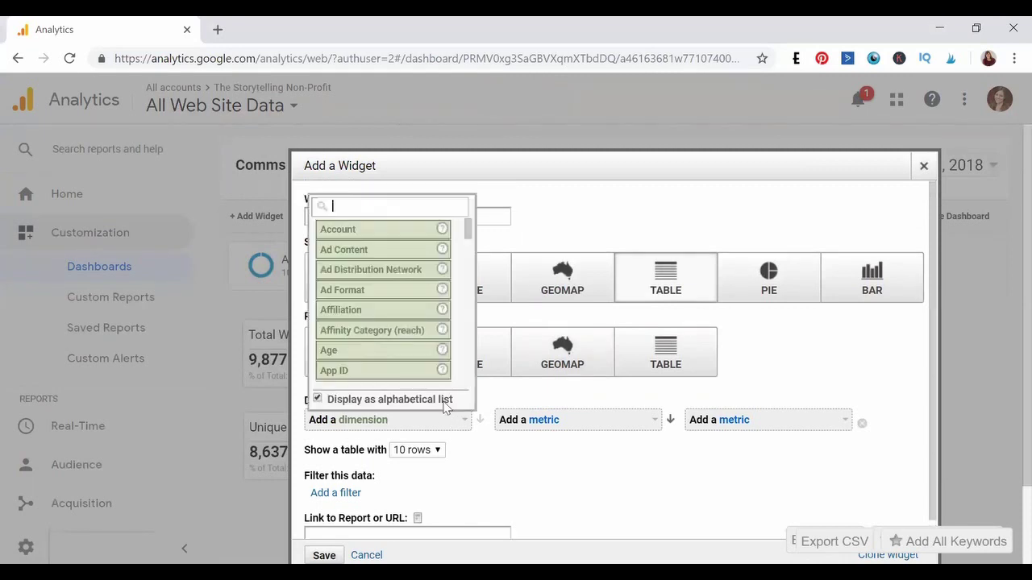
text(source)
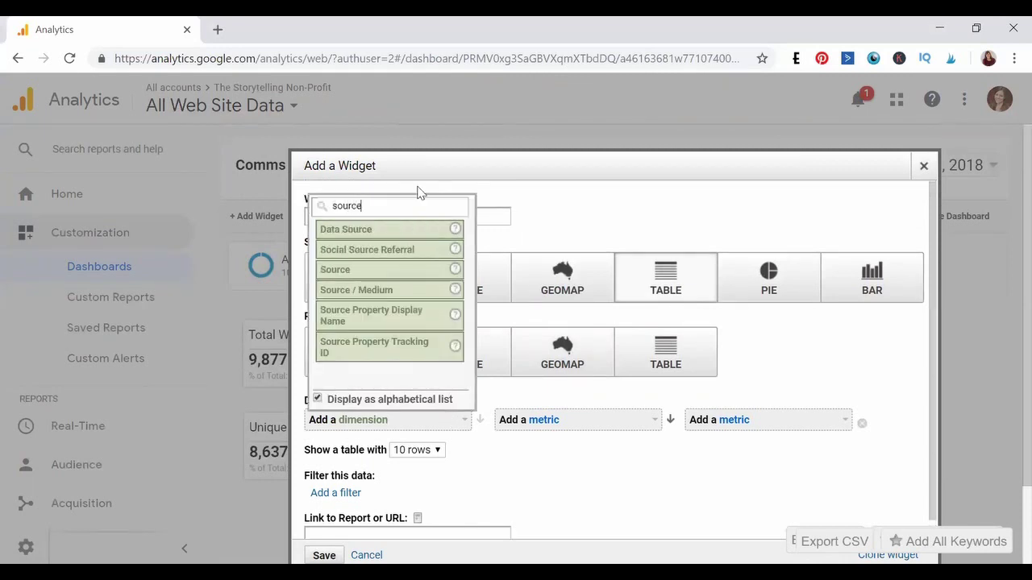
click(424, 273)
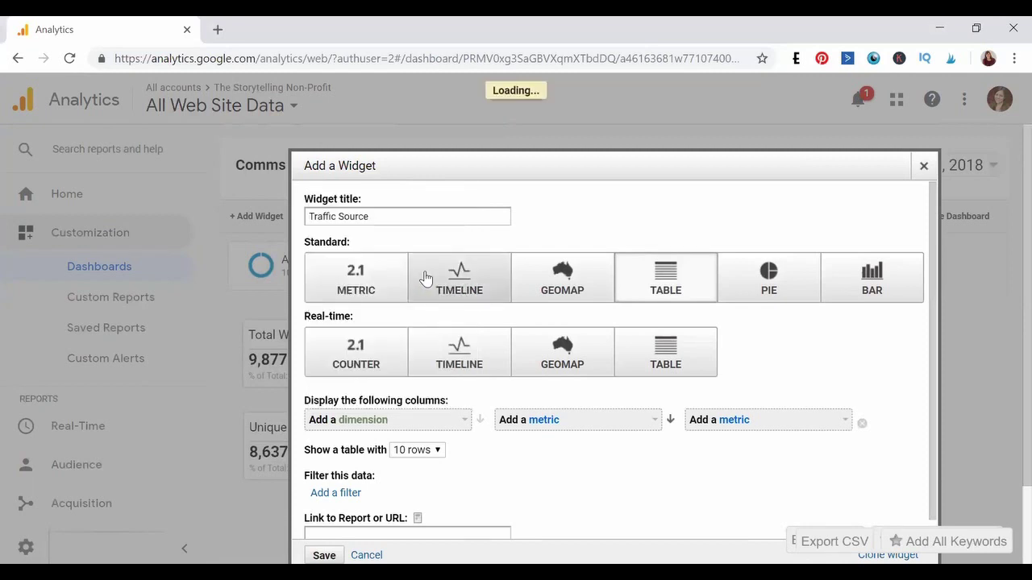
Add Sessions as the metric column of the Traffic Source table and save the widget to the dashboard
click(538, 420)
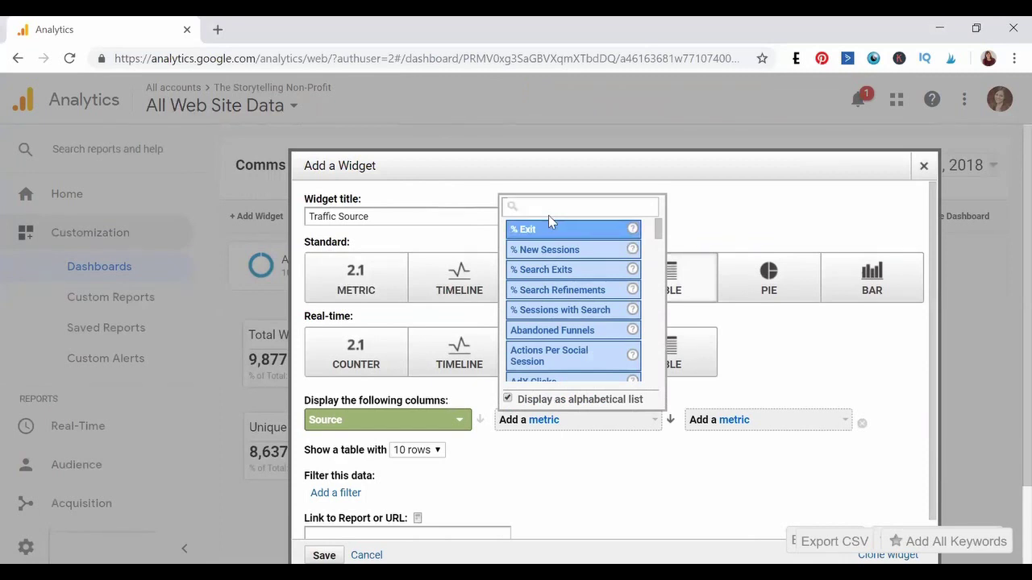
text(sessions)
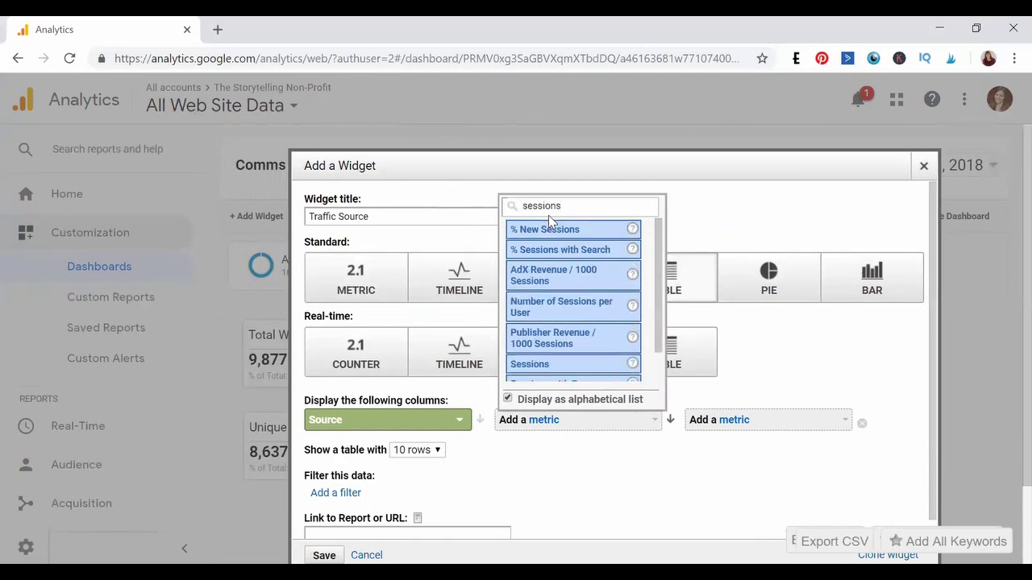
scroll(586, 269, down, 5)
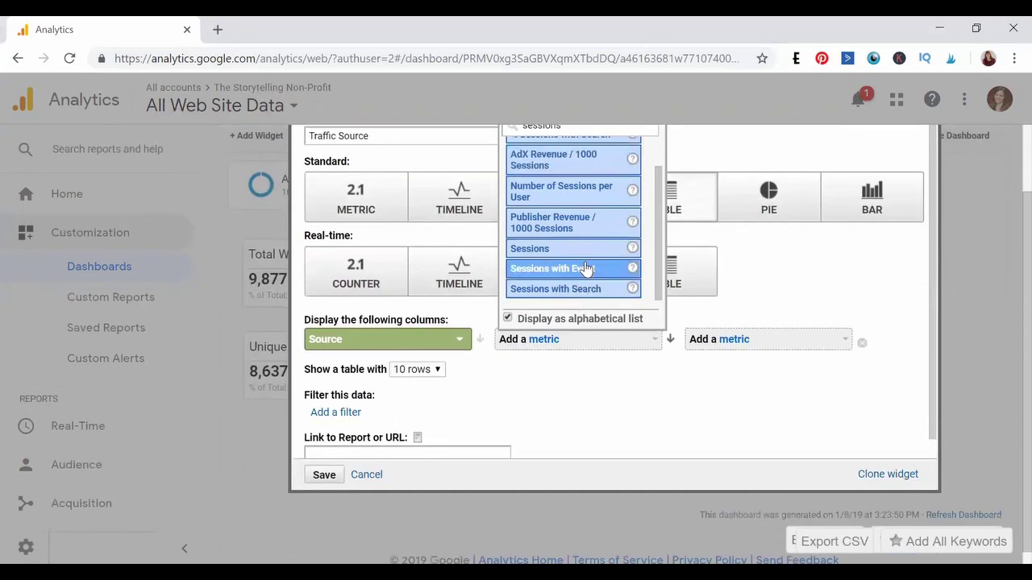
click(585, 268)
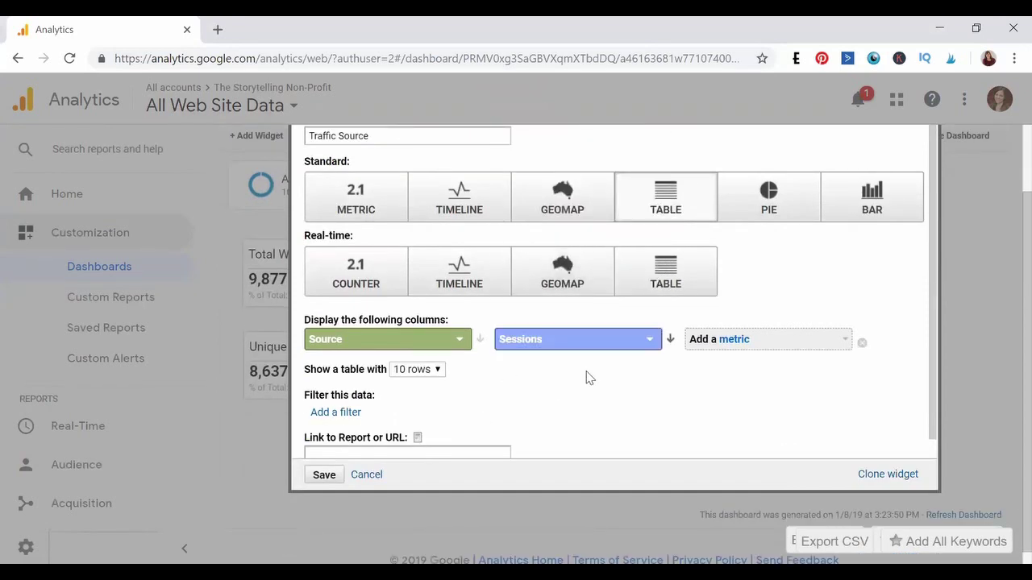
scroll(319, 475, down, 1)
click(323, 476)
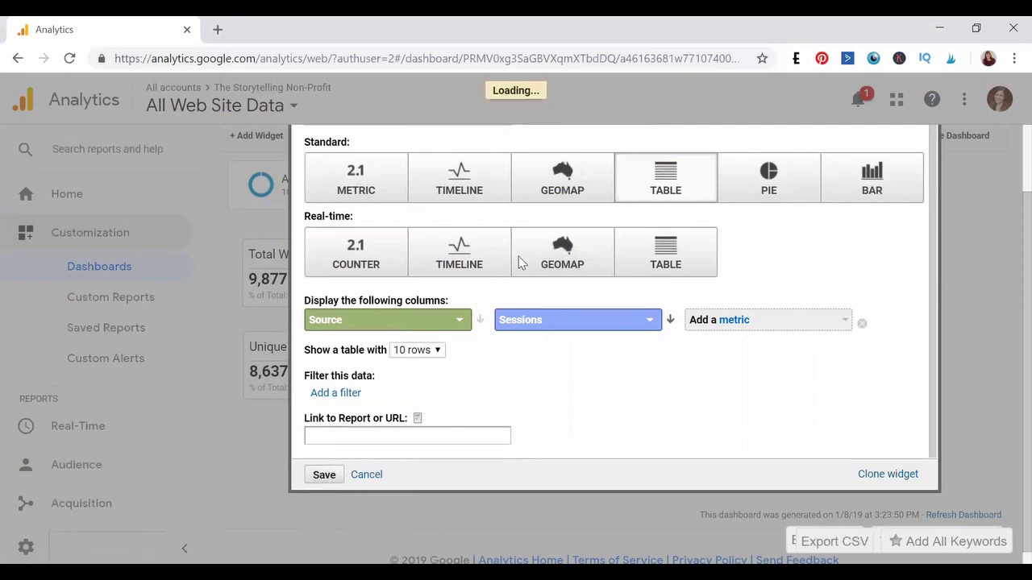
Move the Traffic Source widget into the dashboard's second column, beside the Total Website Visits widget
scroll(532, 407, down, 2)
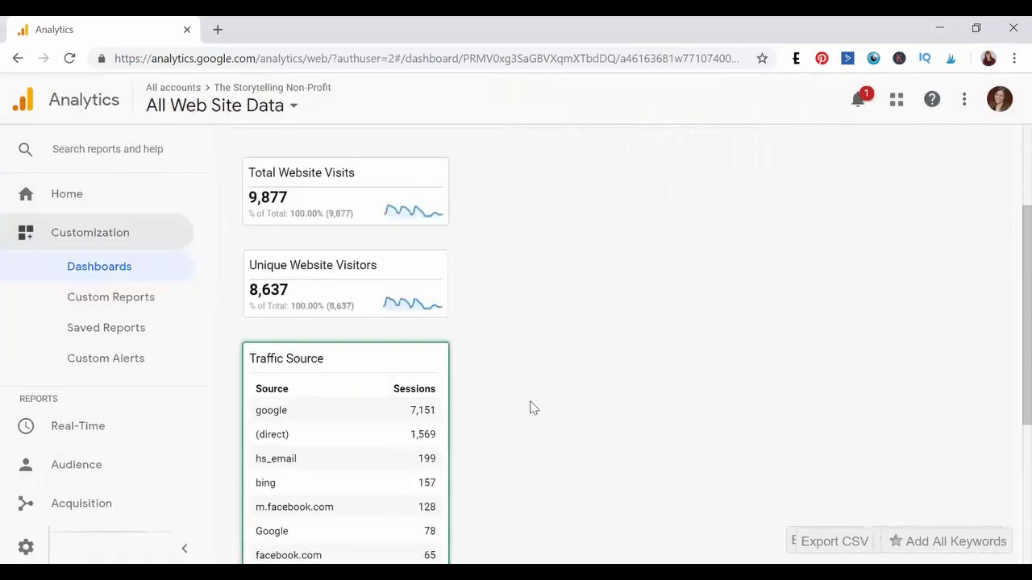
scroll(397, 375, down, 1)
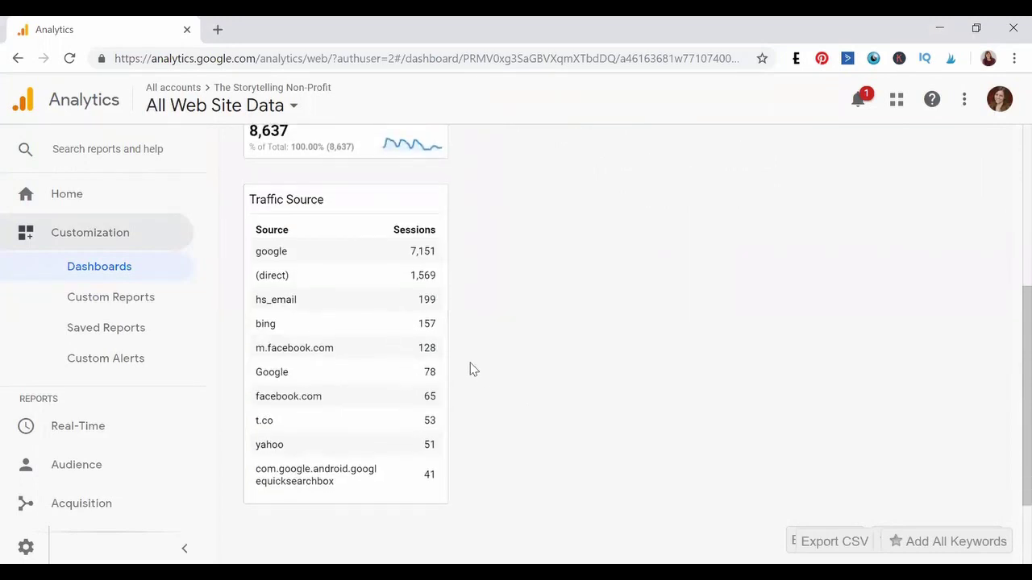
scroll(401, 357, up, 1)
scroll(525, 406, up, 1)
scroll(525, 406, up, 2)
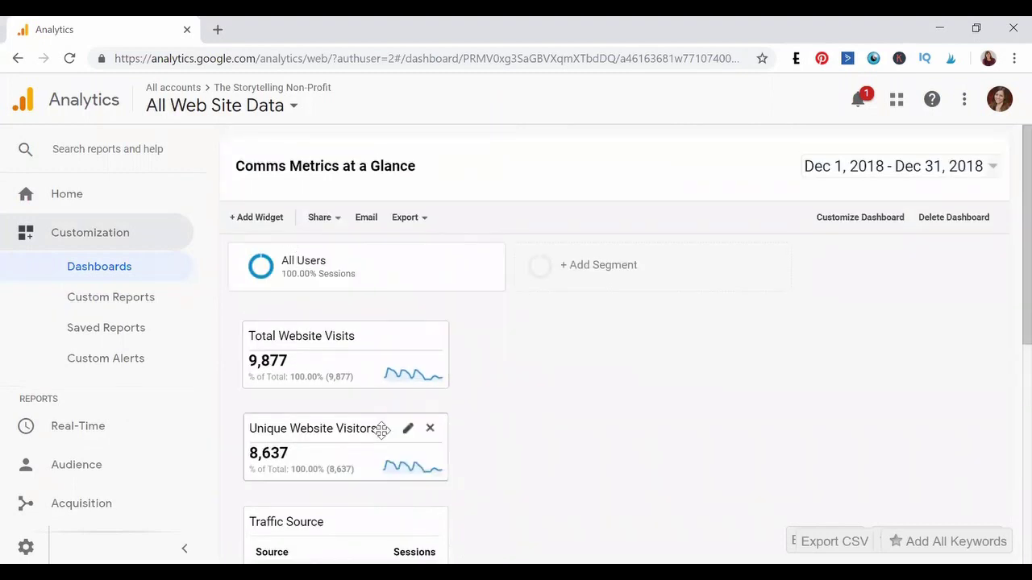
drag(378, 522, 597, 323)
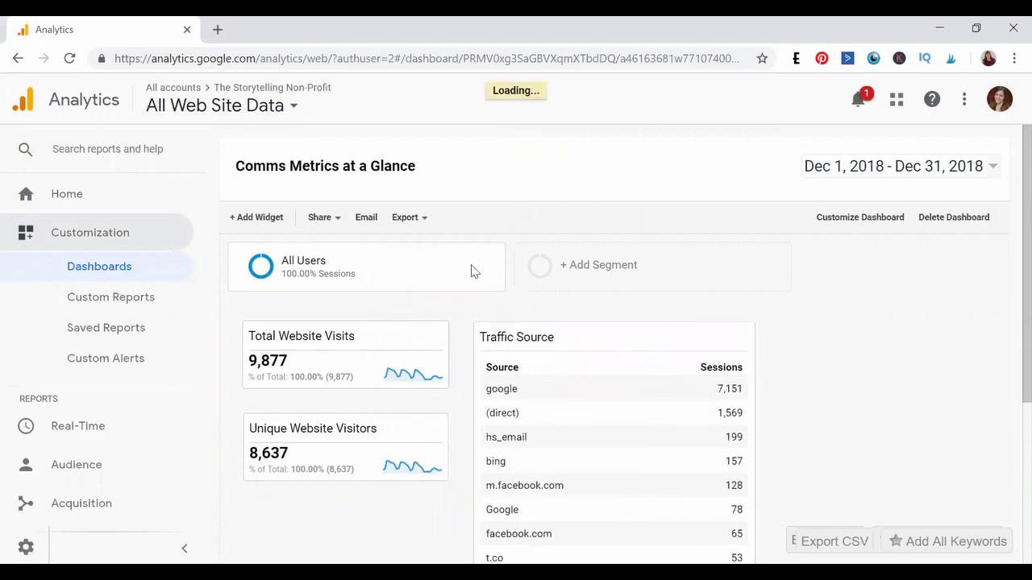
Start a new standard pie widget on the dashboard and title it "Traffic from Social"
click(293, 230)
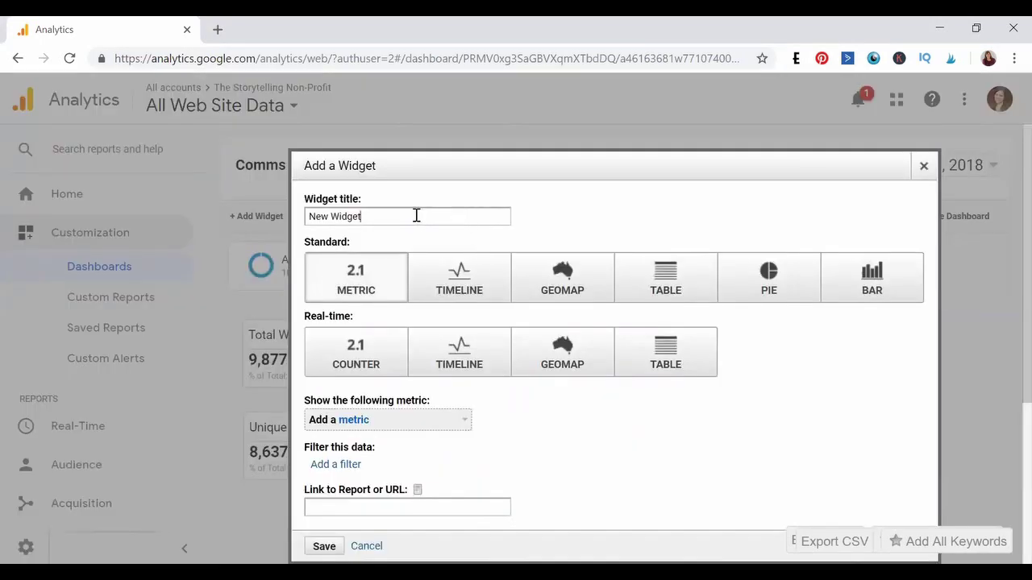
drag(416, 216, 294, 222)
text(T)
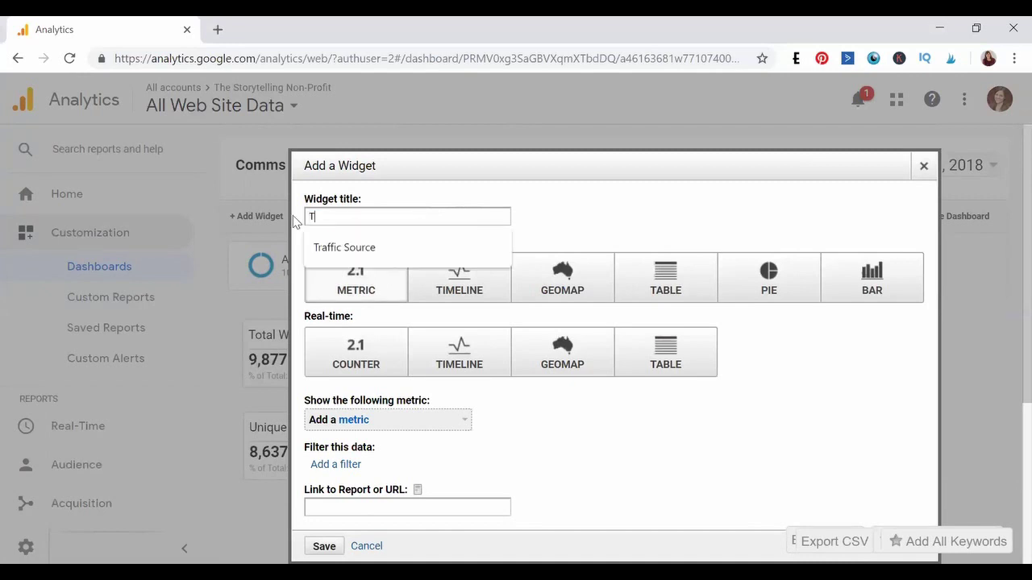
text(raffic from Social)
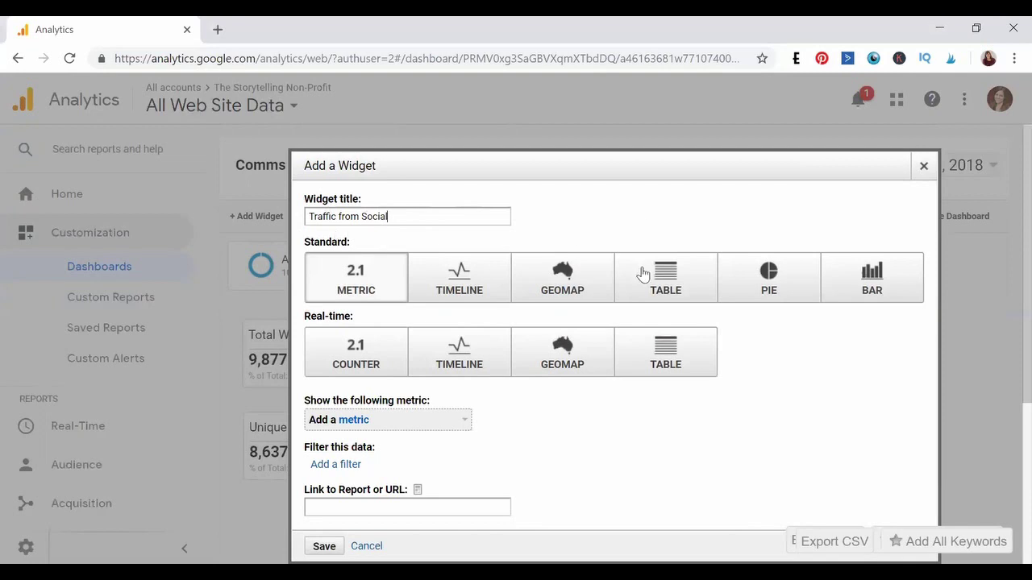
click(761, 280)
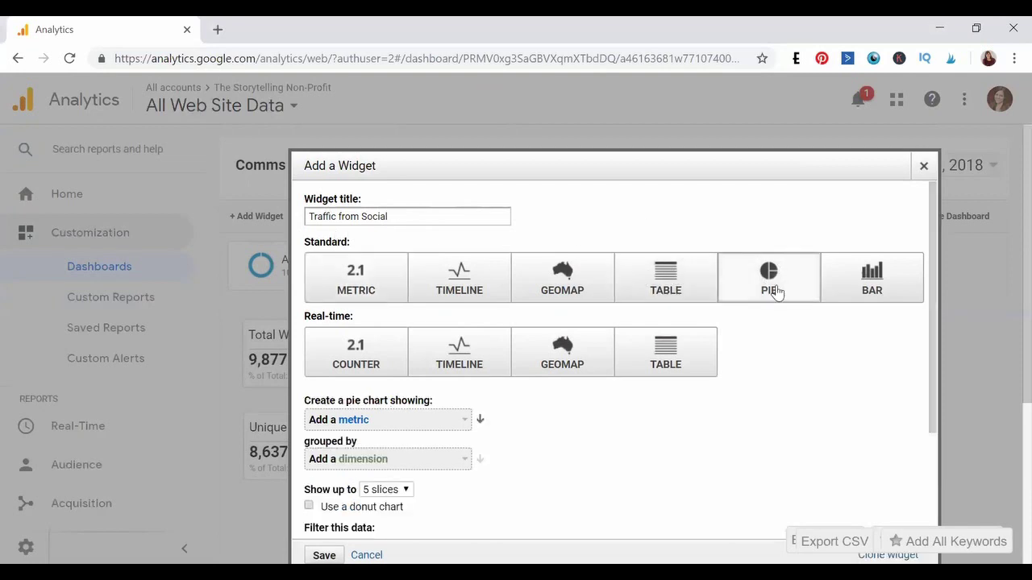
Set the Traffic from Social pie chart to show the Sessions metric
scroll(742, 333, down, 2)
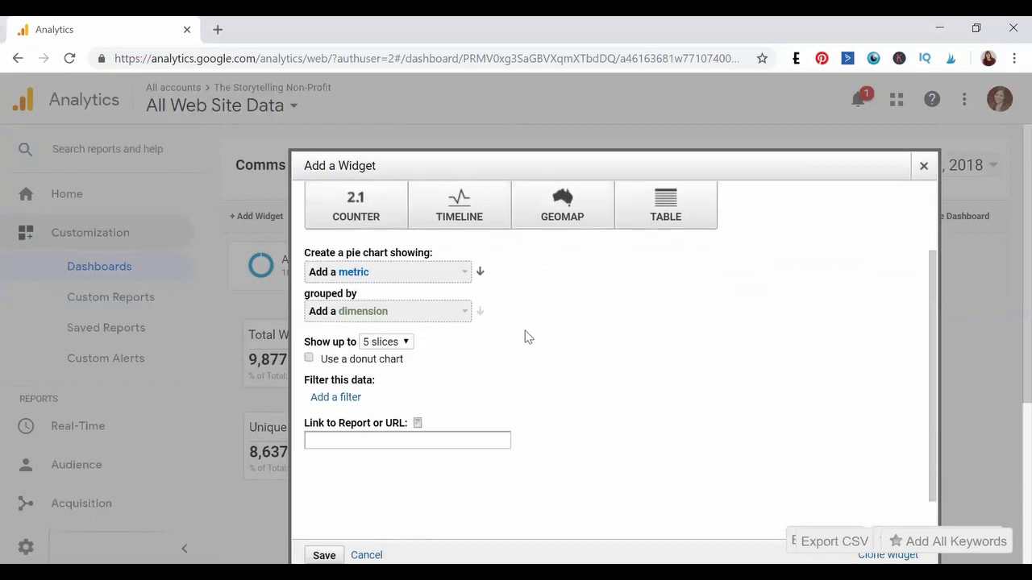
click(426, 272)
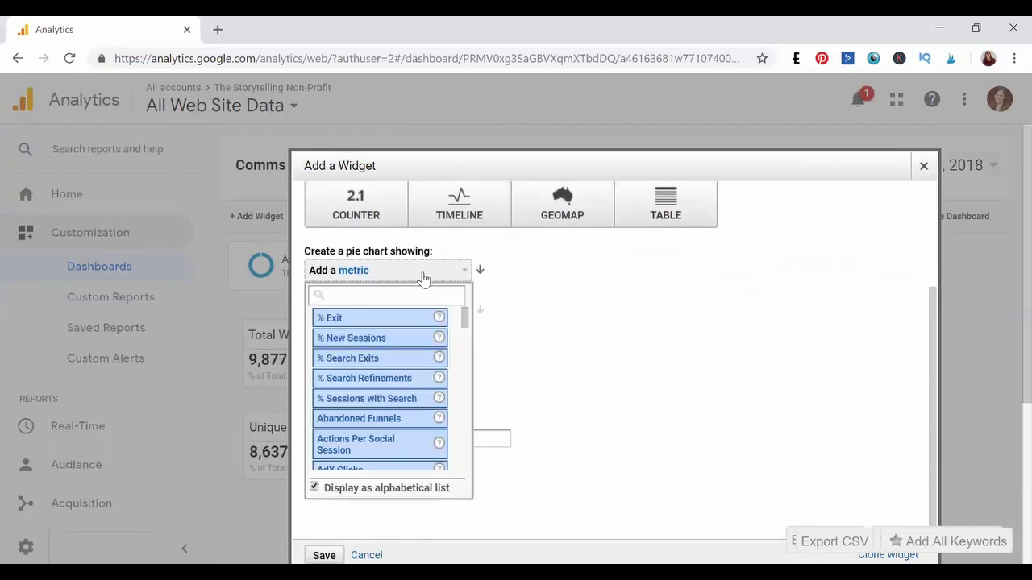
text(z)
key(BackSpace)
text(Sessions)
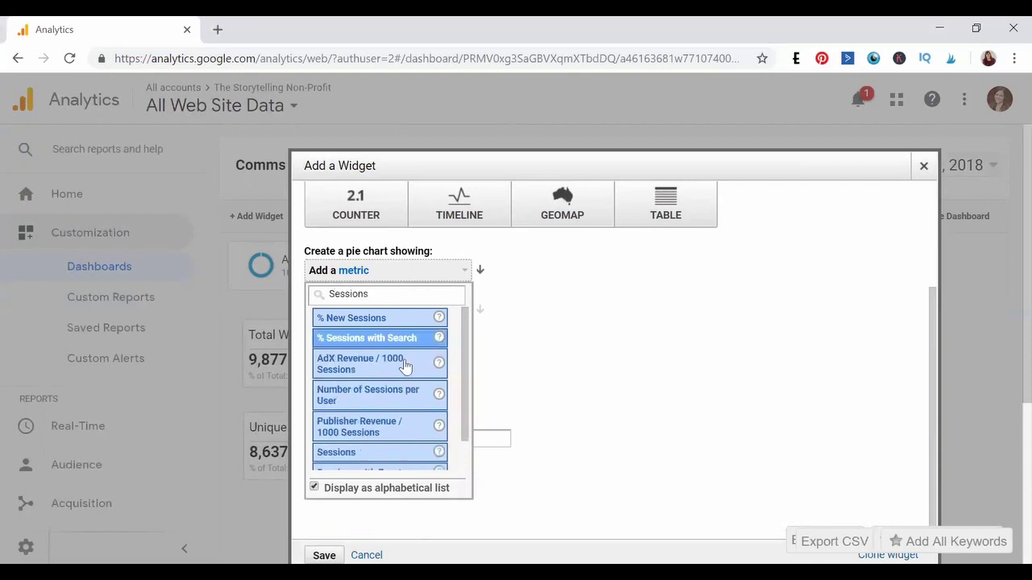
scroll(406, 364, down, 1)
click(394, 417)
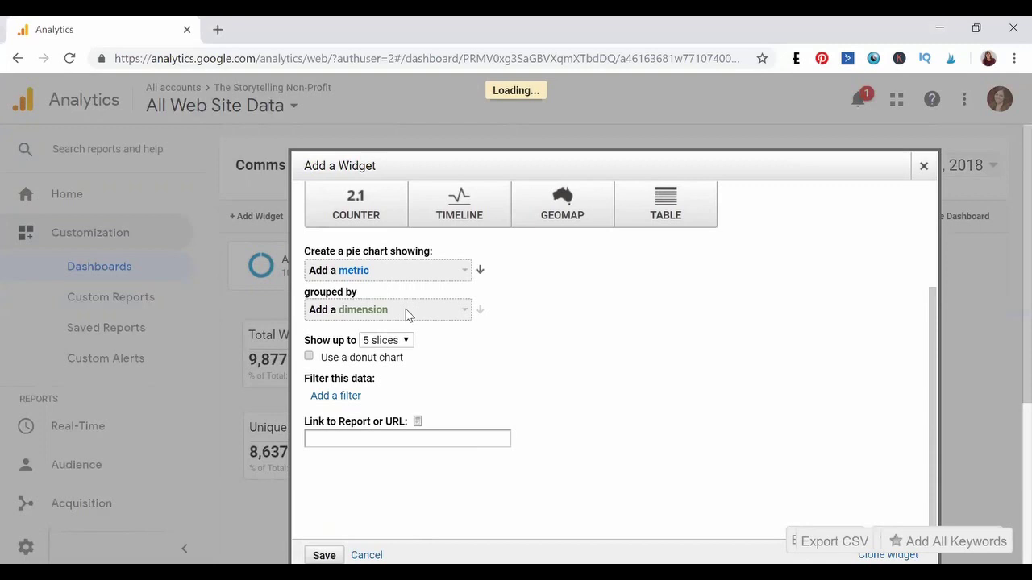
Group the Traffic from Social pie chart by the Social Network dimension
click(398, 472)
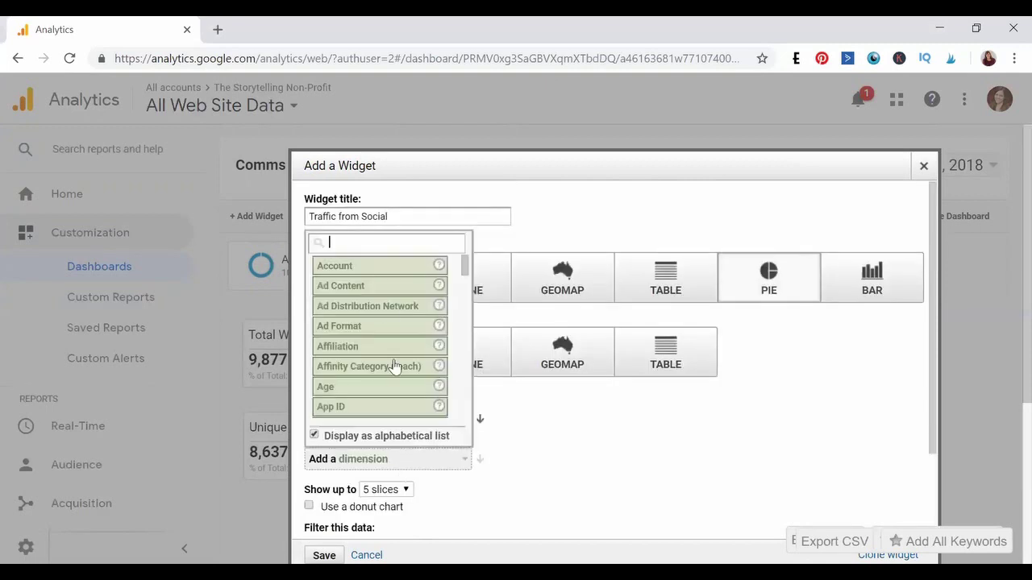
text(social)
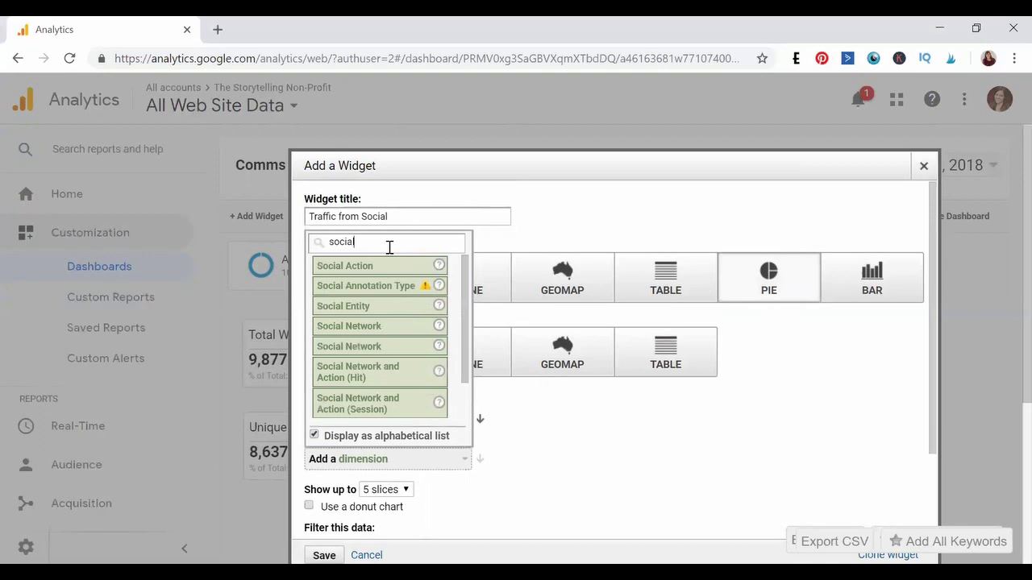
click(395, 327)
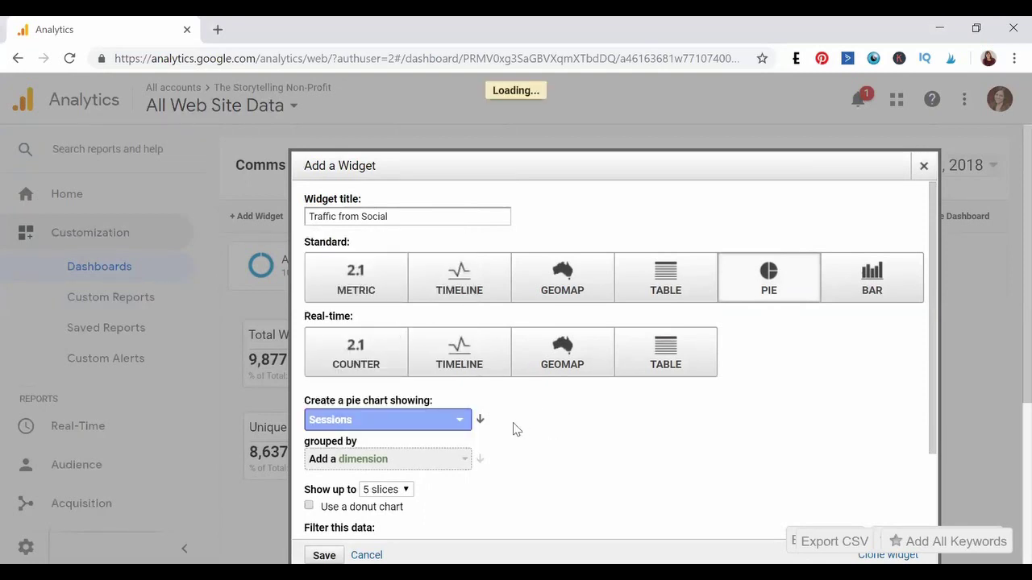
Make the Traffic from Social widget a donut chart and save it to the dashboard
scroll(509, 429, down, 2)
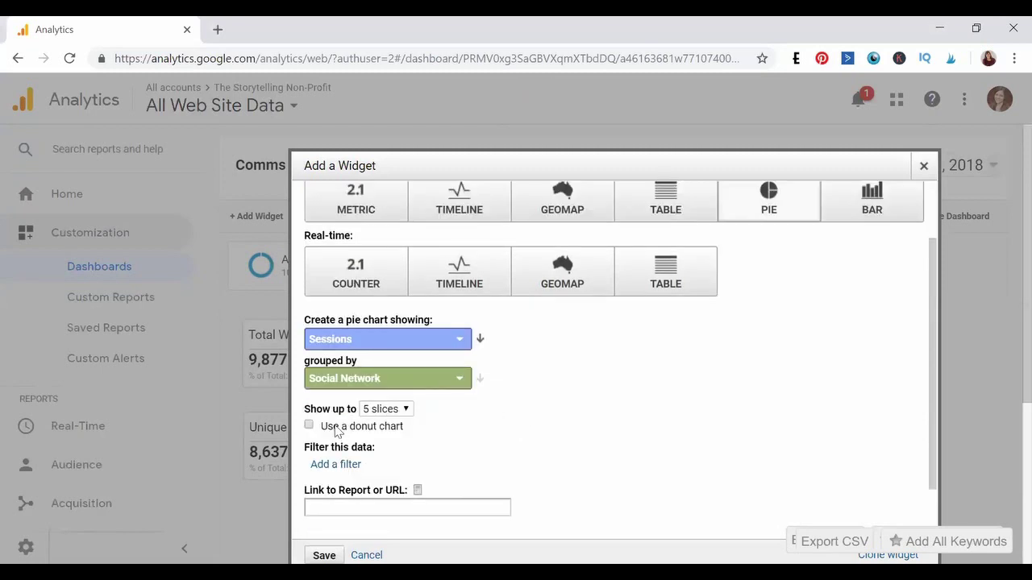
click(309, 426)
scroll(449, 461, down, 3)
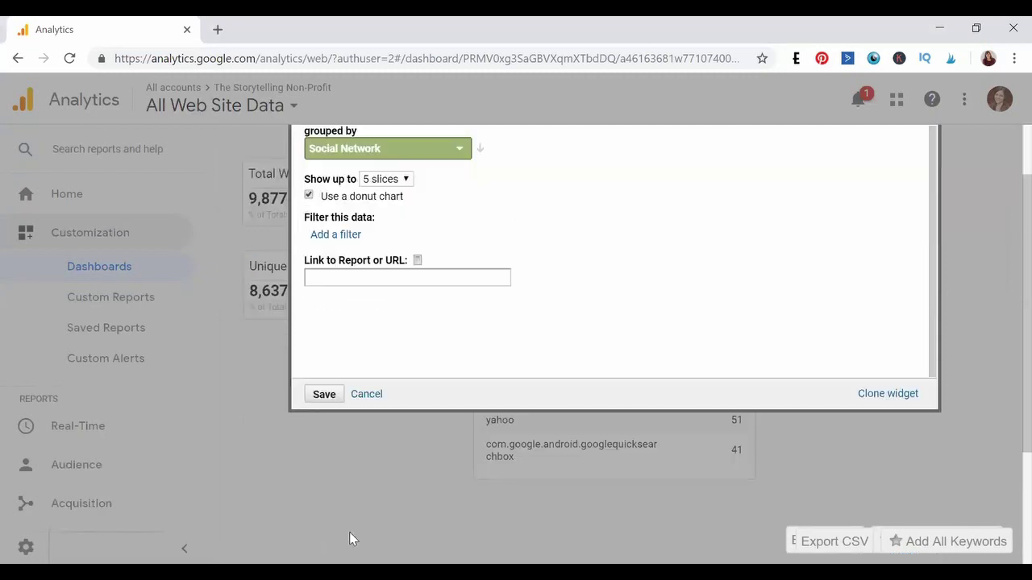
click(324, 394)
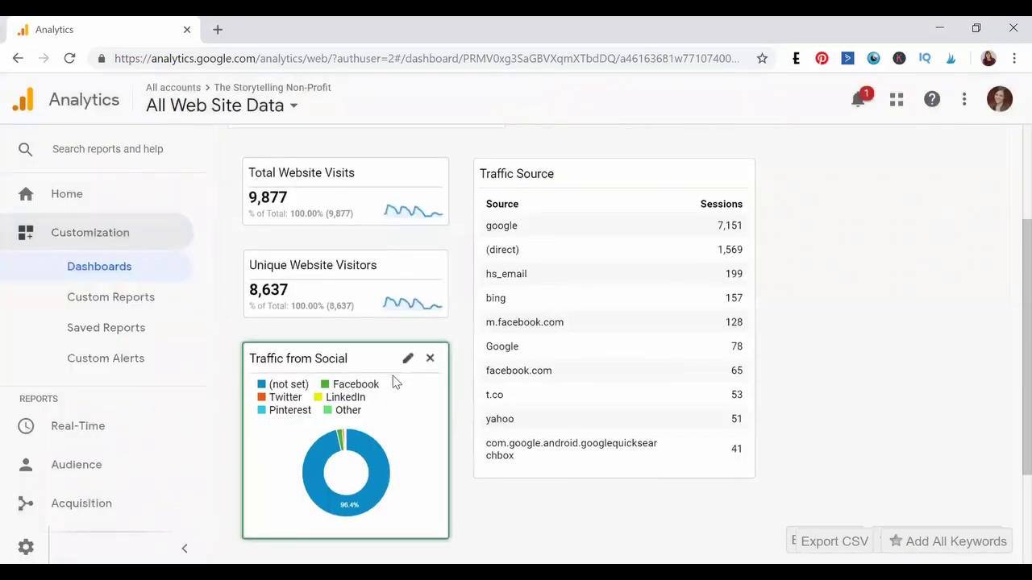
scroll(394, 380, down, 2)
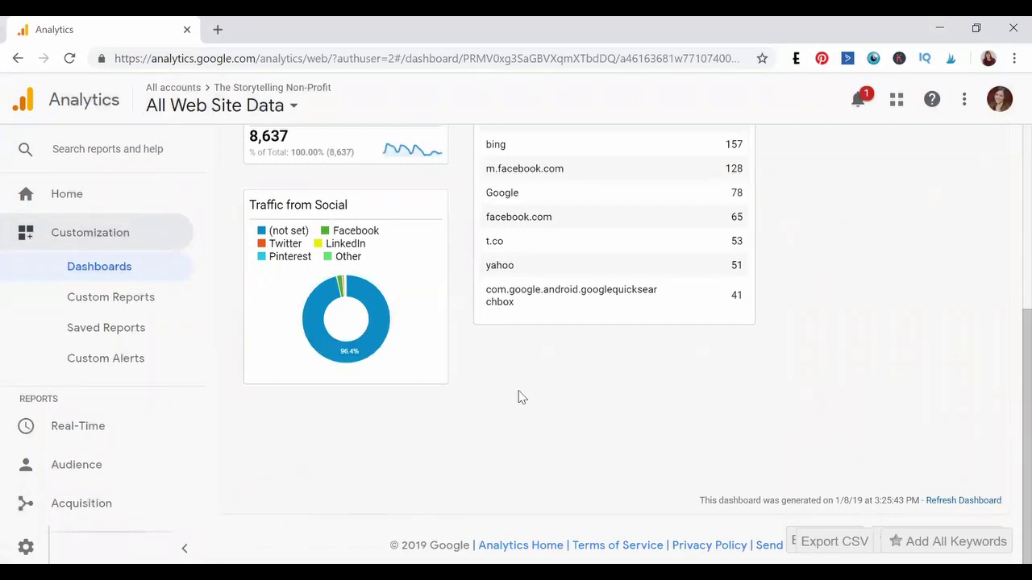
scroll(519, 397, up, 2)
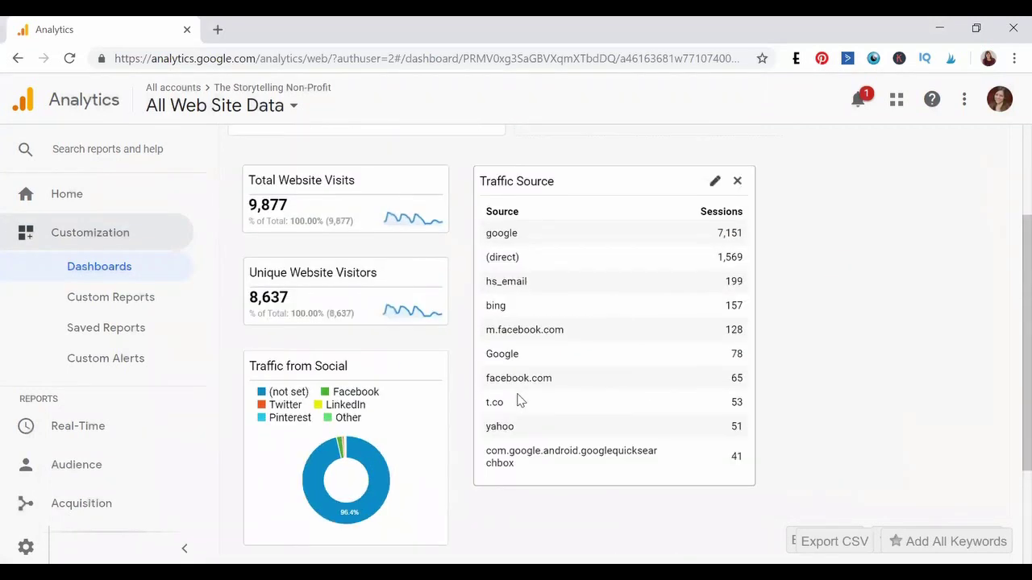
scroll(518, 400, up, 2)
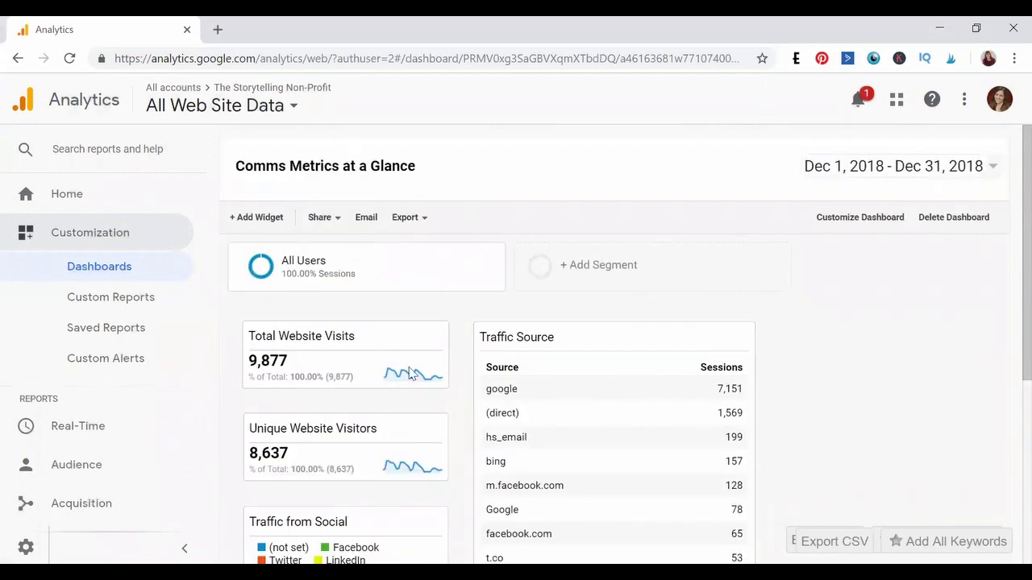